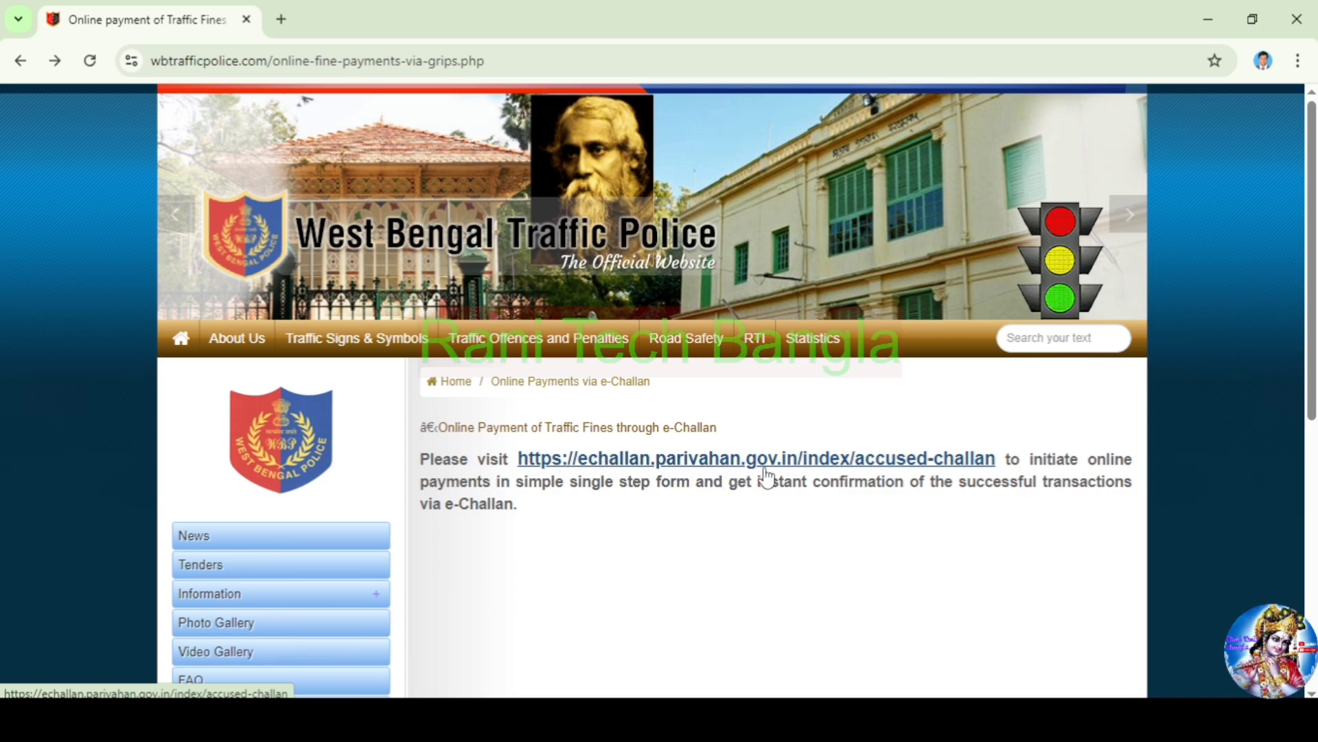
# Open the e-Challan payment site and set the search to Challan Number
pyautogui.click(743, 465)
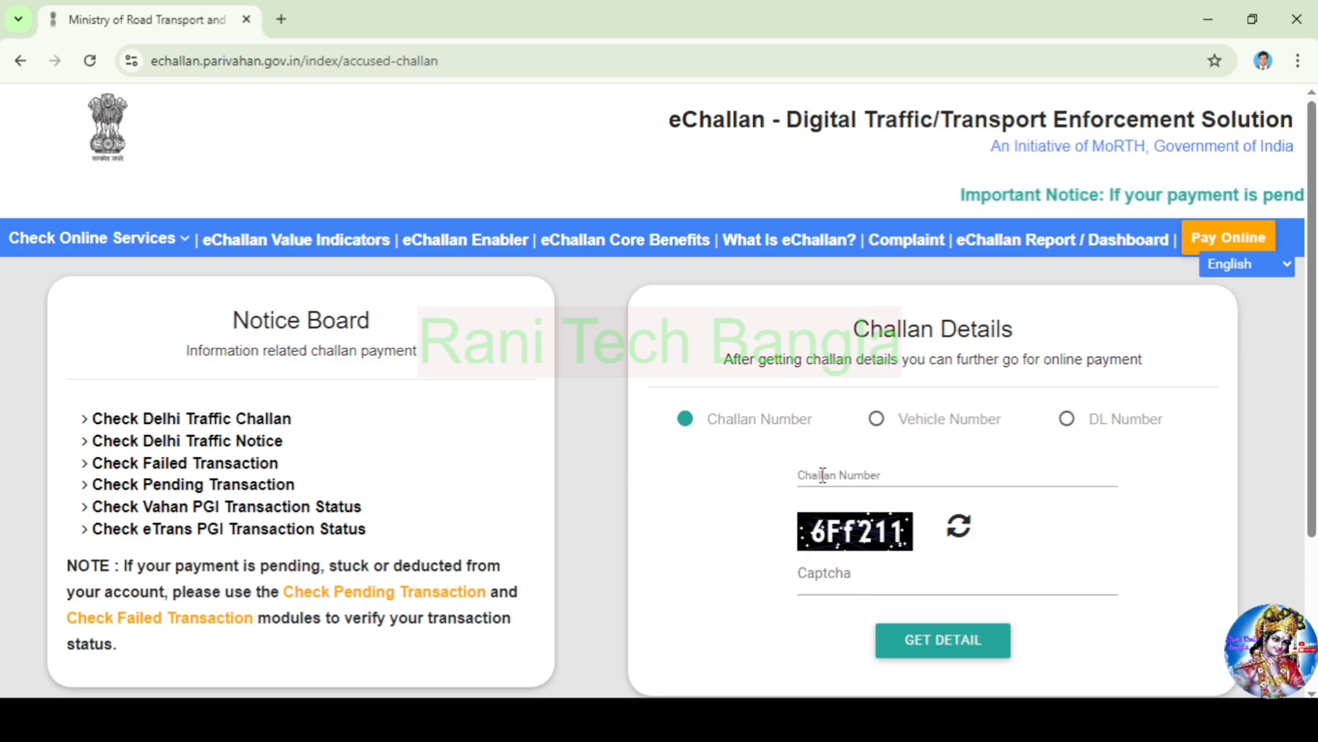
pyautogui.click(878, 422)
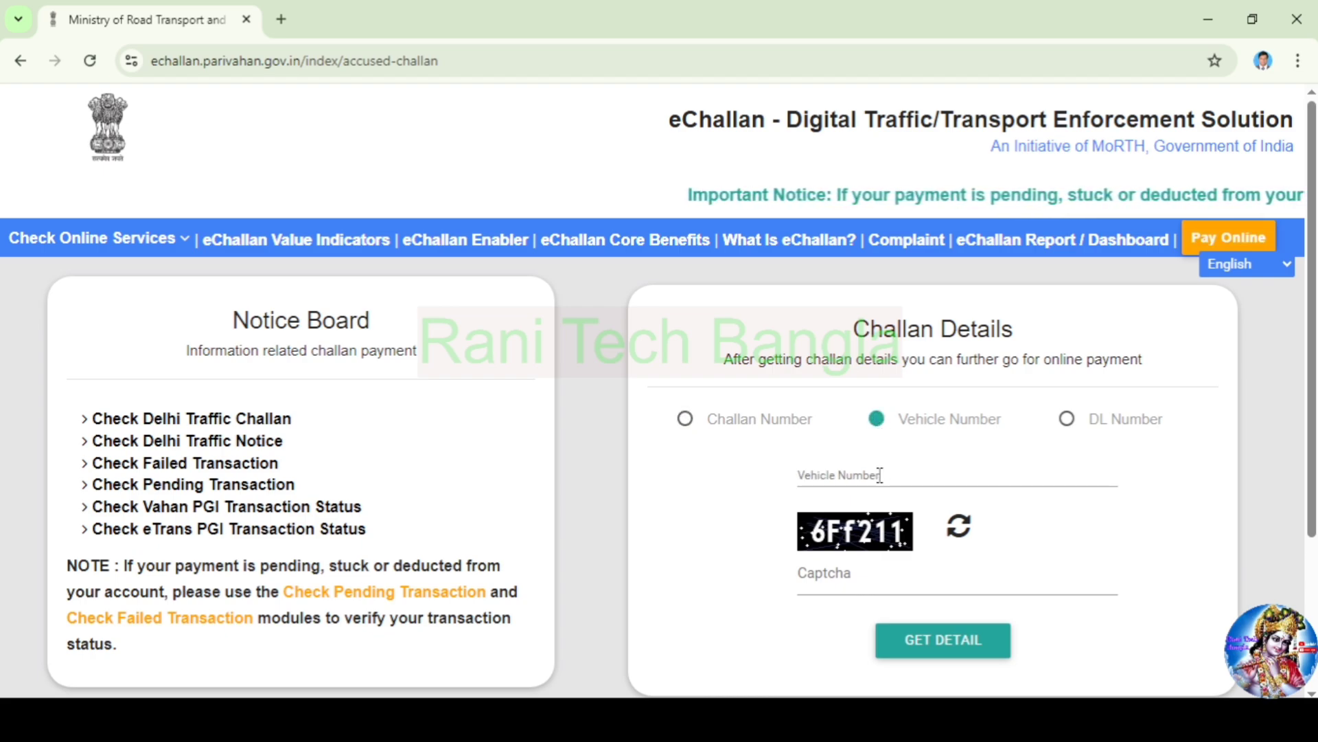
pyautogui.click(1072, 426)
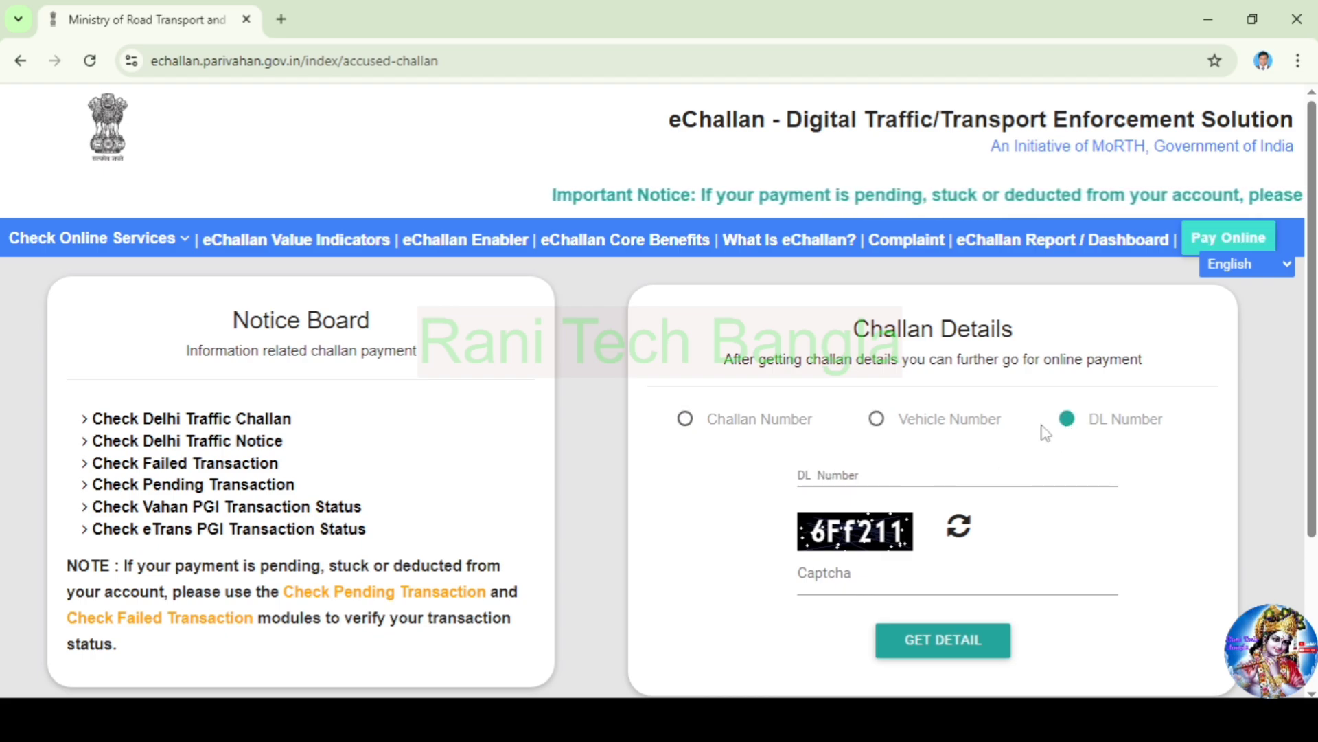
pyautogui.click(686, 420)
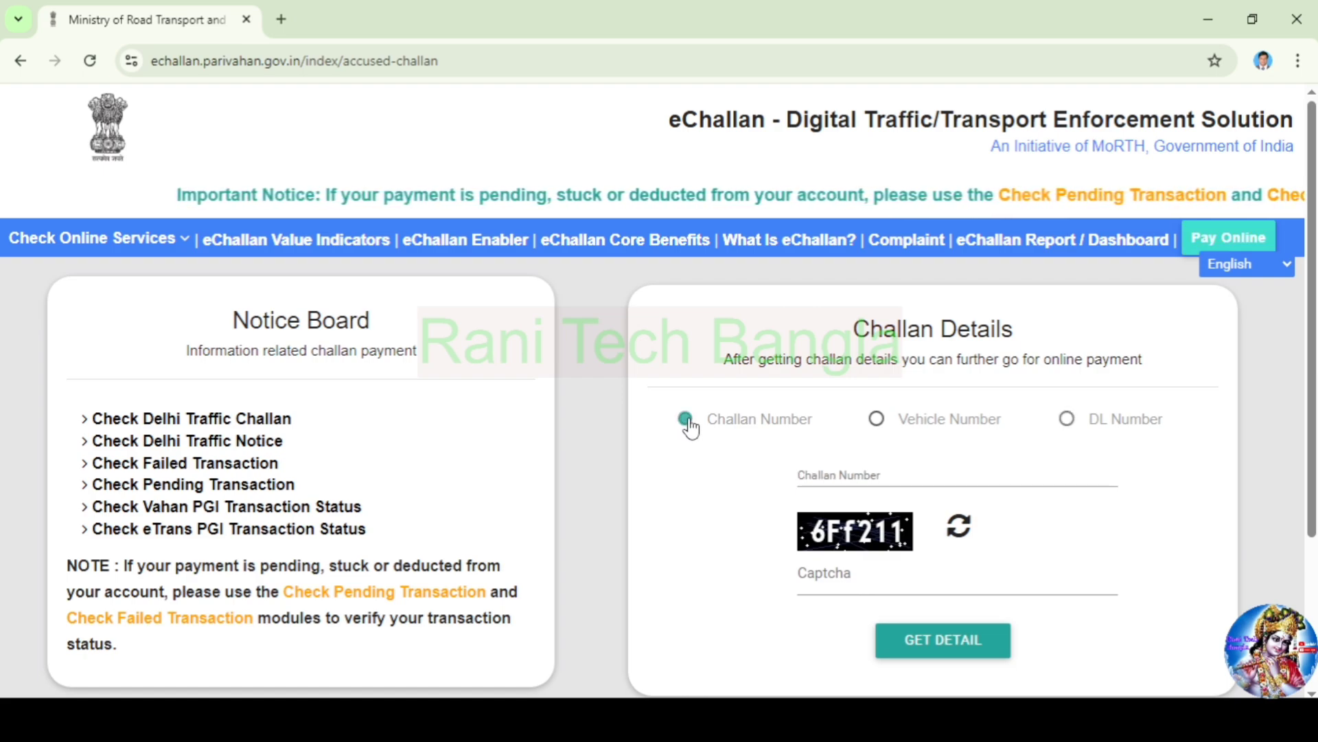
# Enter the challan number and start typing the captcha shown
pyautogui.click(801, 469)
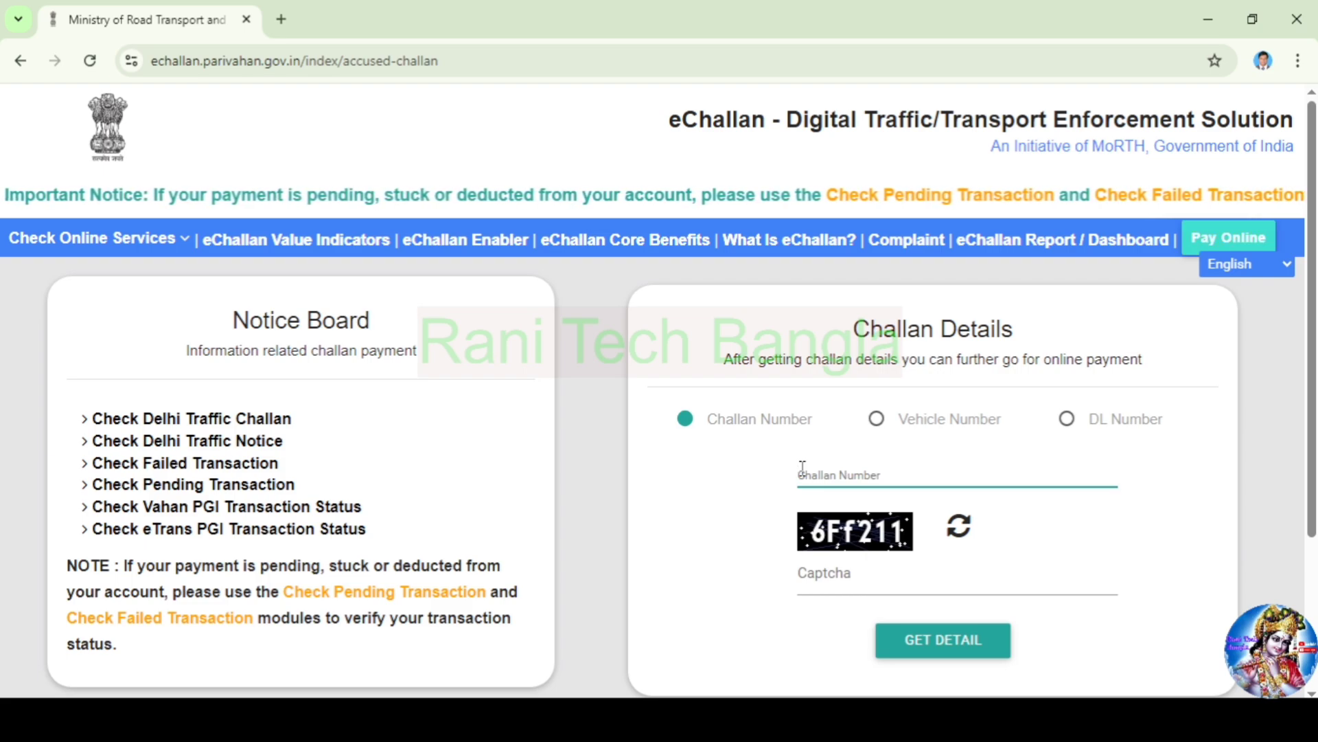
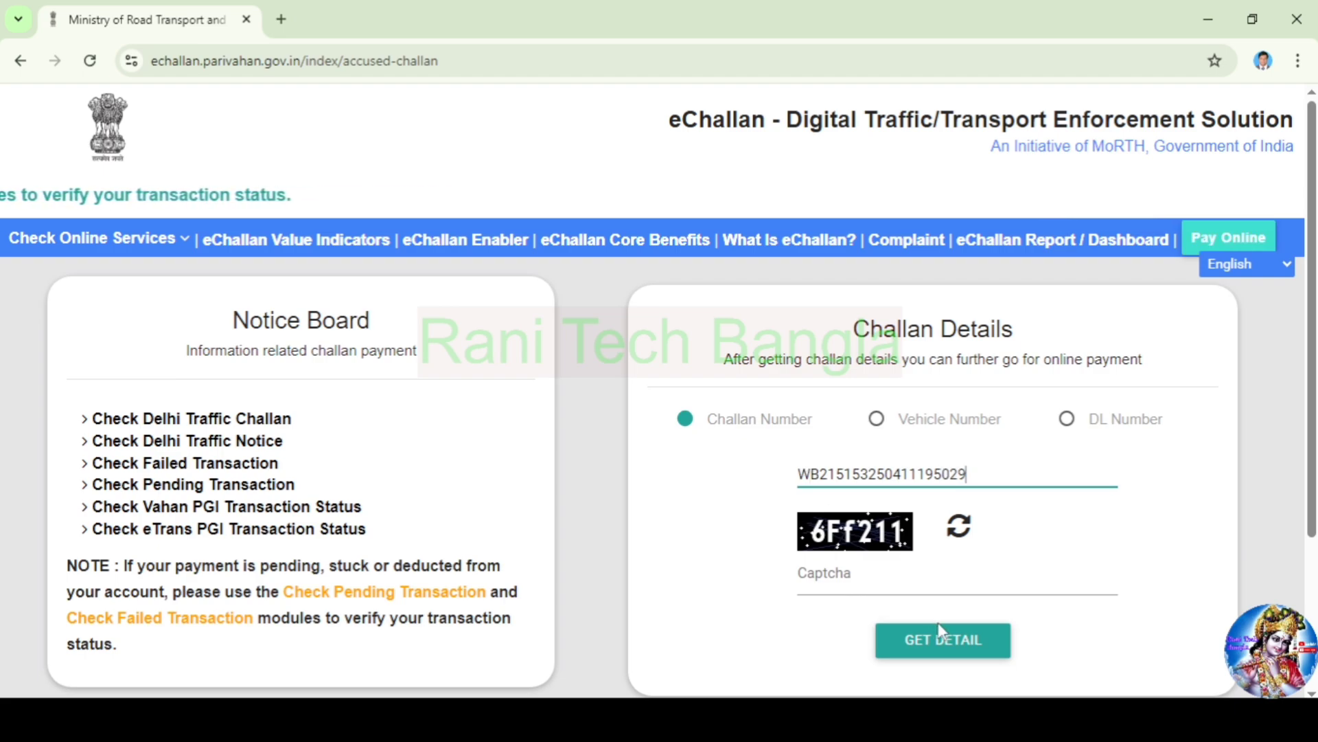
pyautogui.click(889, 574)
pyautogui.write('6')
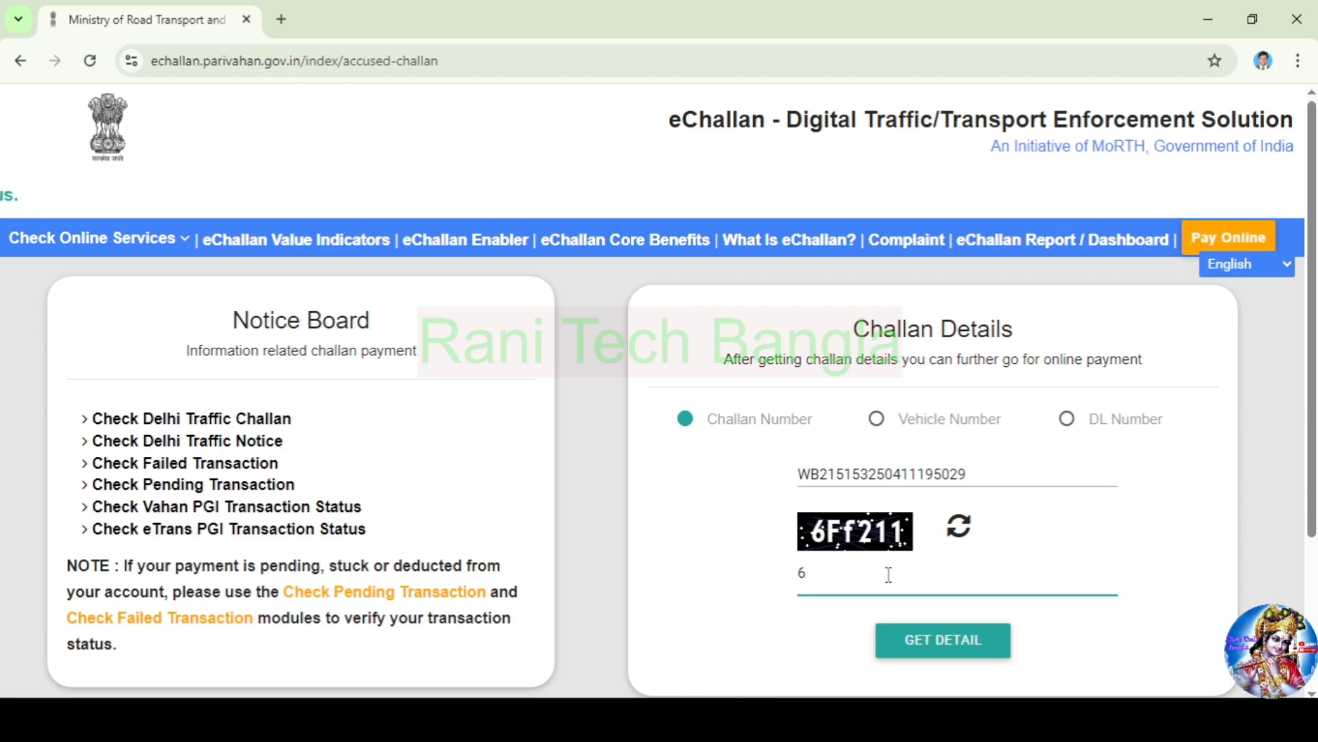
pyautogui.write('F')
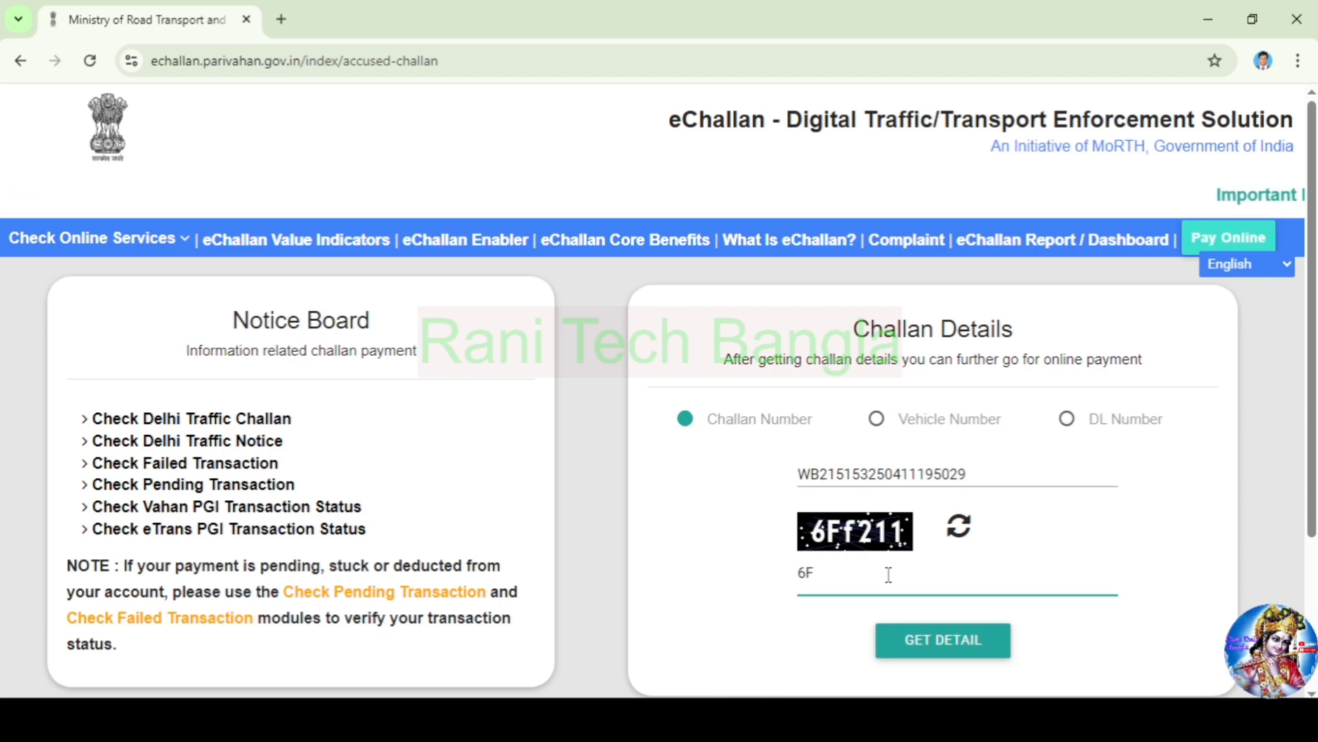
pyautogui.write('f211')
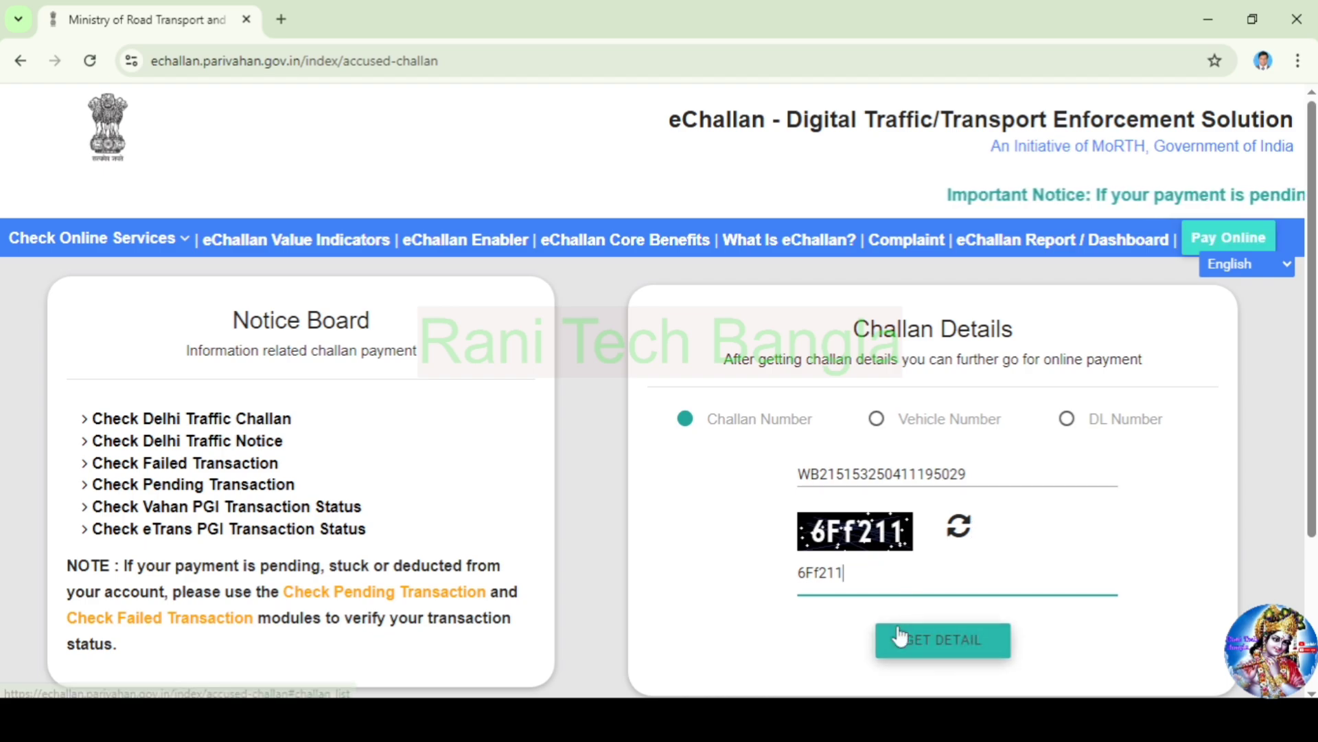
# Request an OTP, enter it, and submit to list the pending ₹500 challan
pyautogui.click(944, 642)
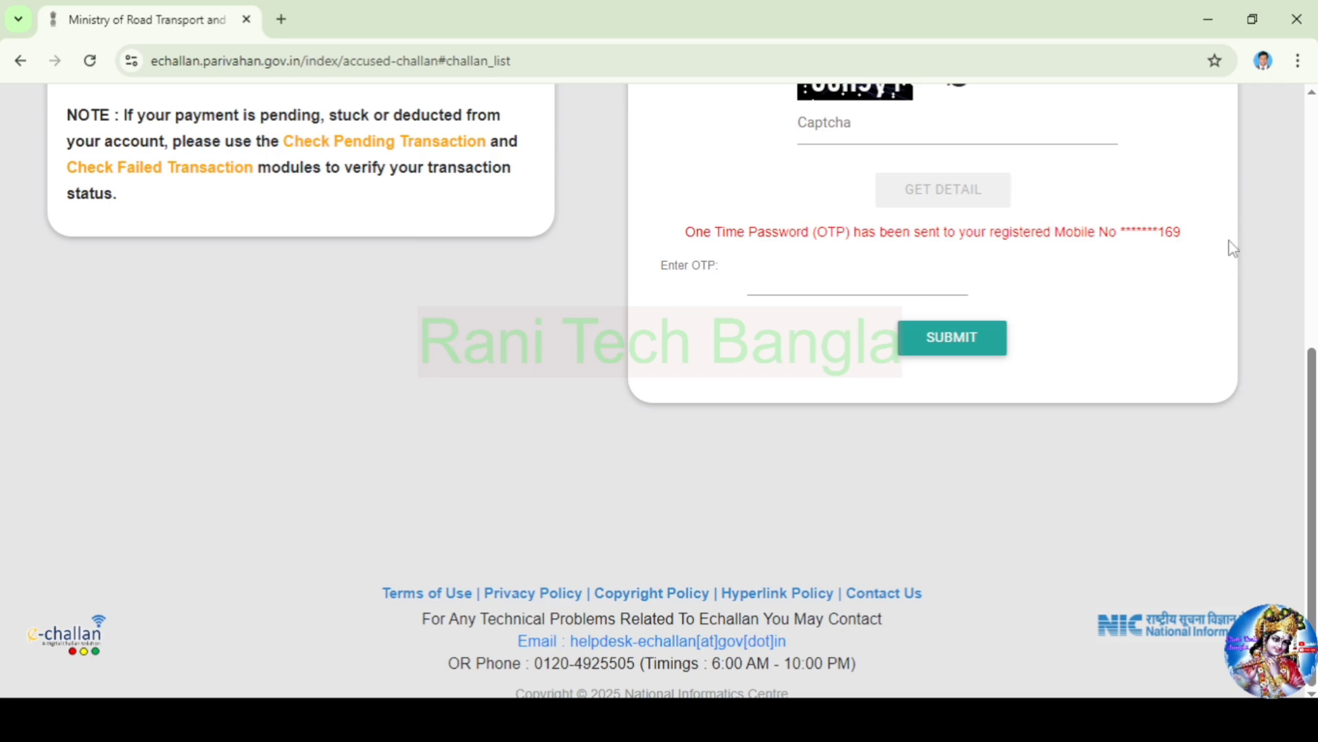
pyautogui.click(790, 287)
pyautogui.click(955, 352)
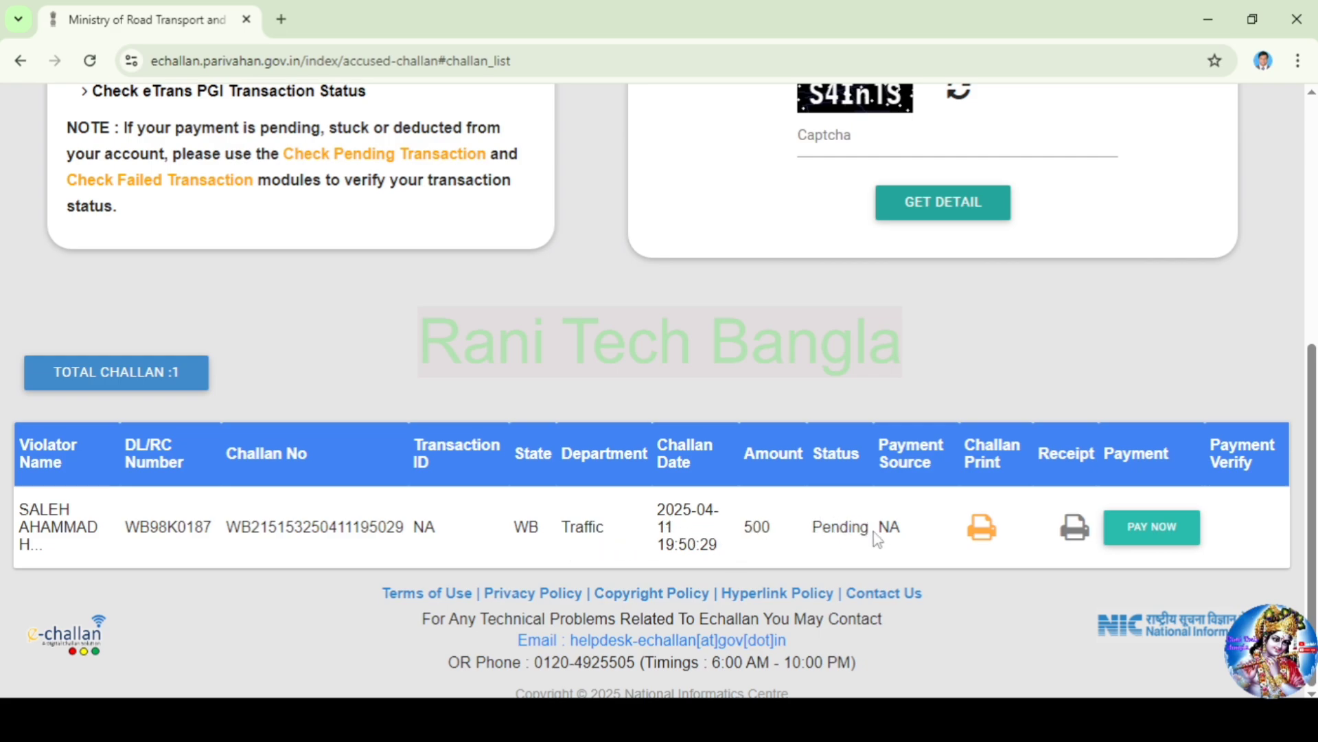
# Pay the ₹500 challan via the GRIPS gateway, accepting the terms and conditions
pyautogui.click(1162, 539)
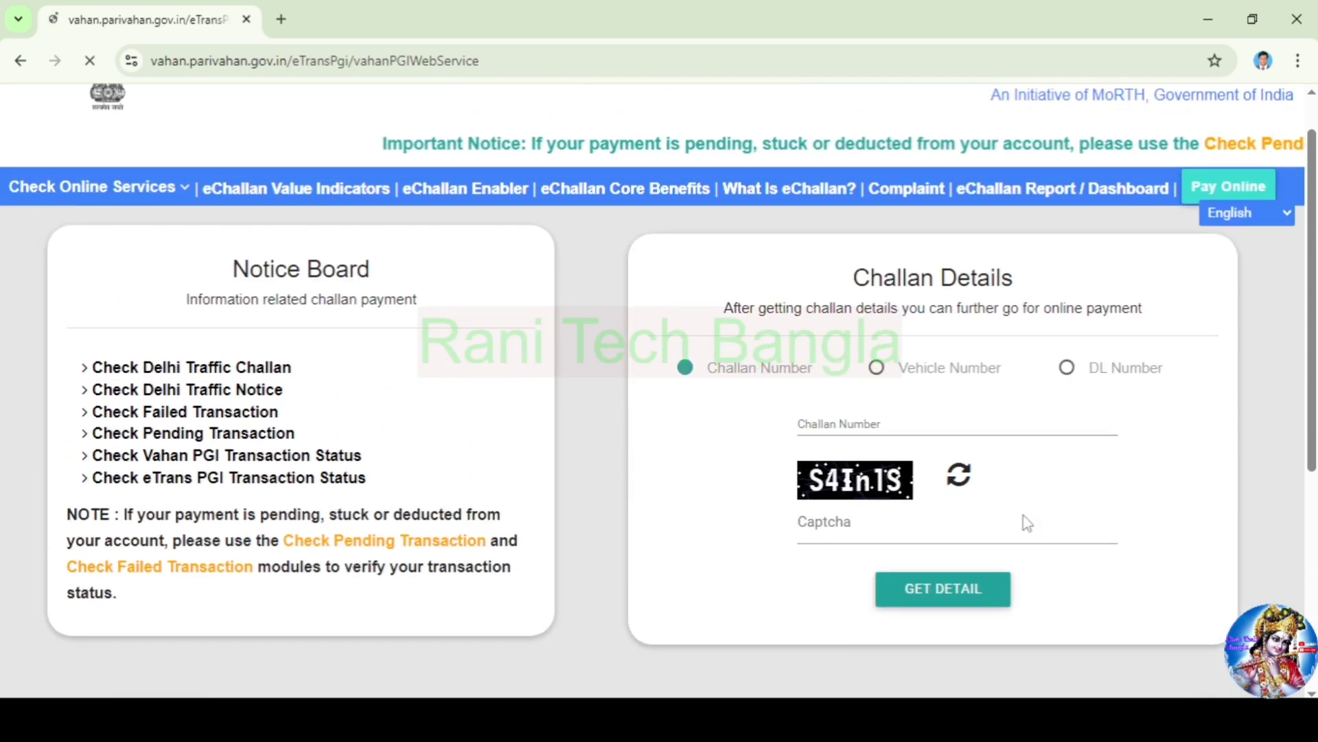
pyautogui.scroll(-1, 1175, 502)
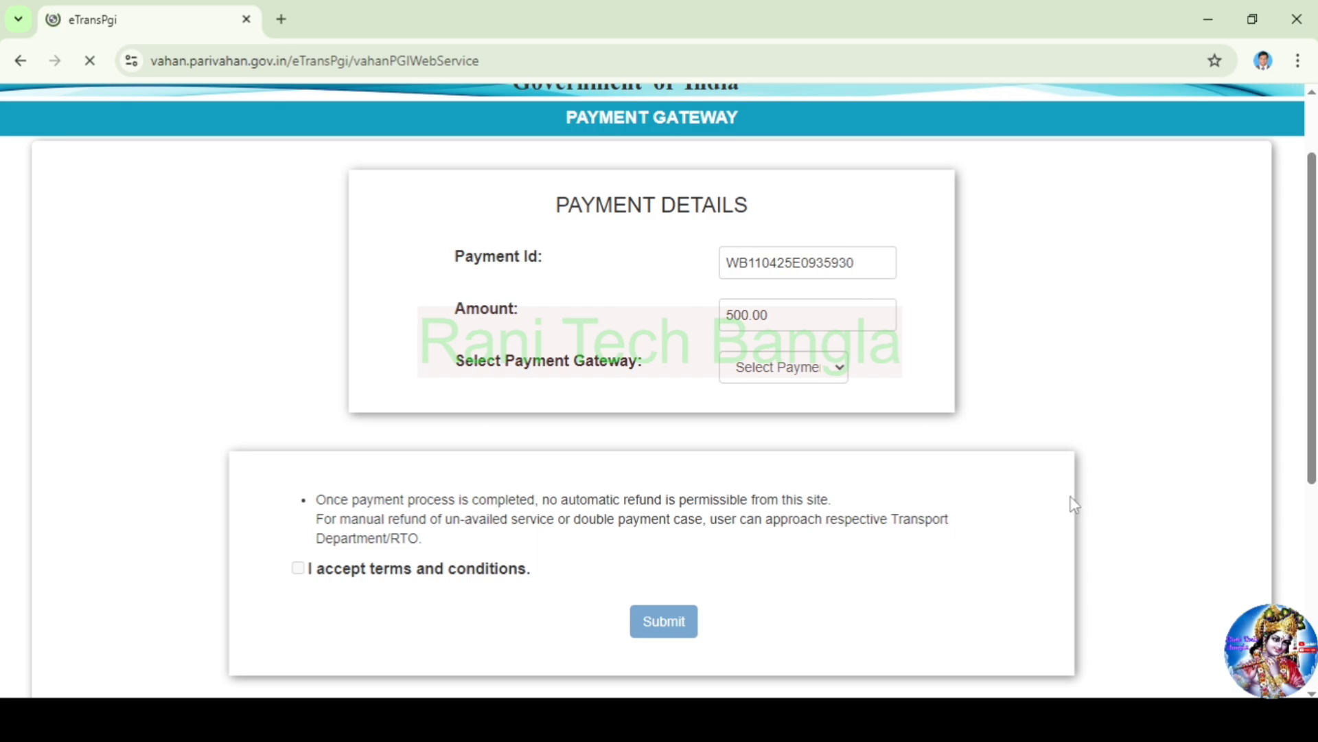
pyautogui.scroll(-1, 961, 488)
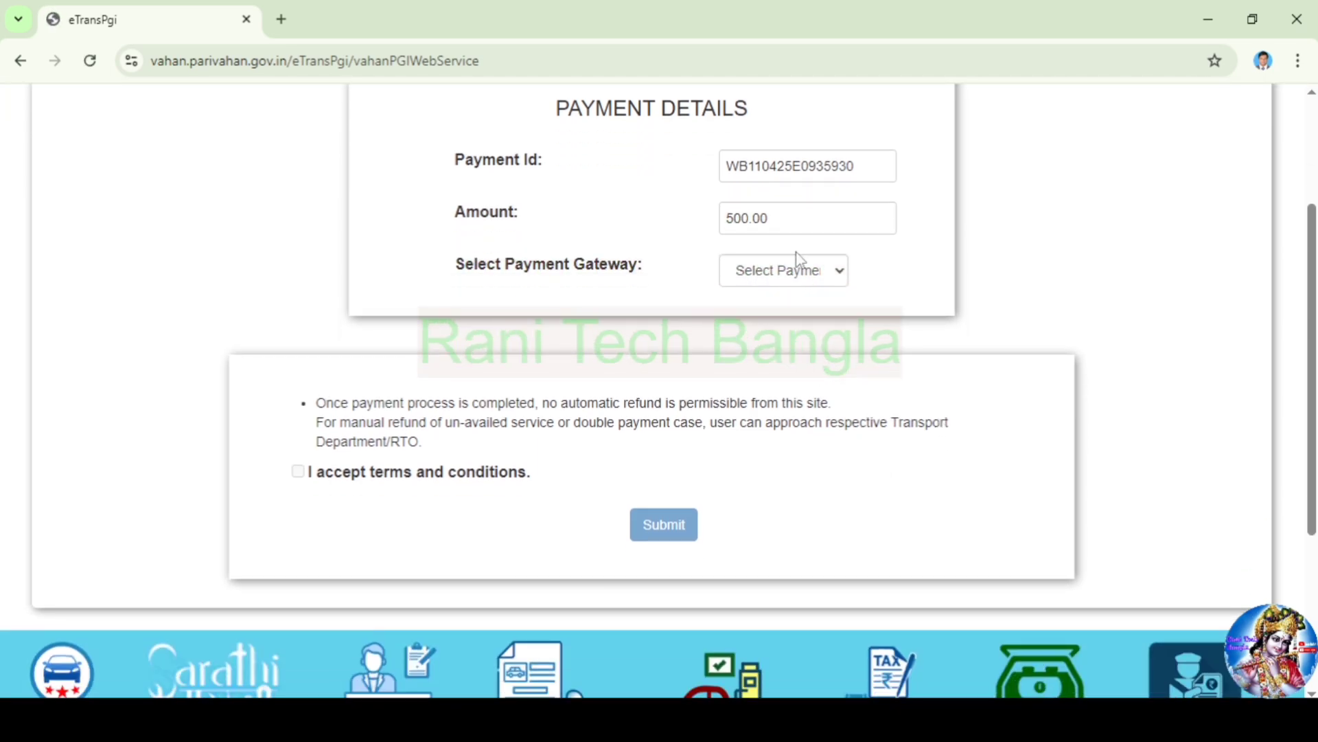
pyautogui.click(825, 275)
pyautogui.click(795, 322)
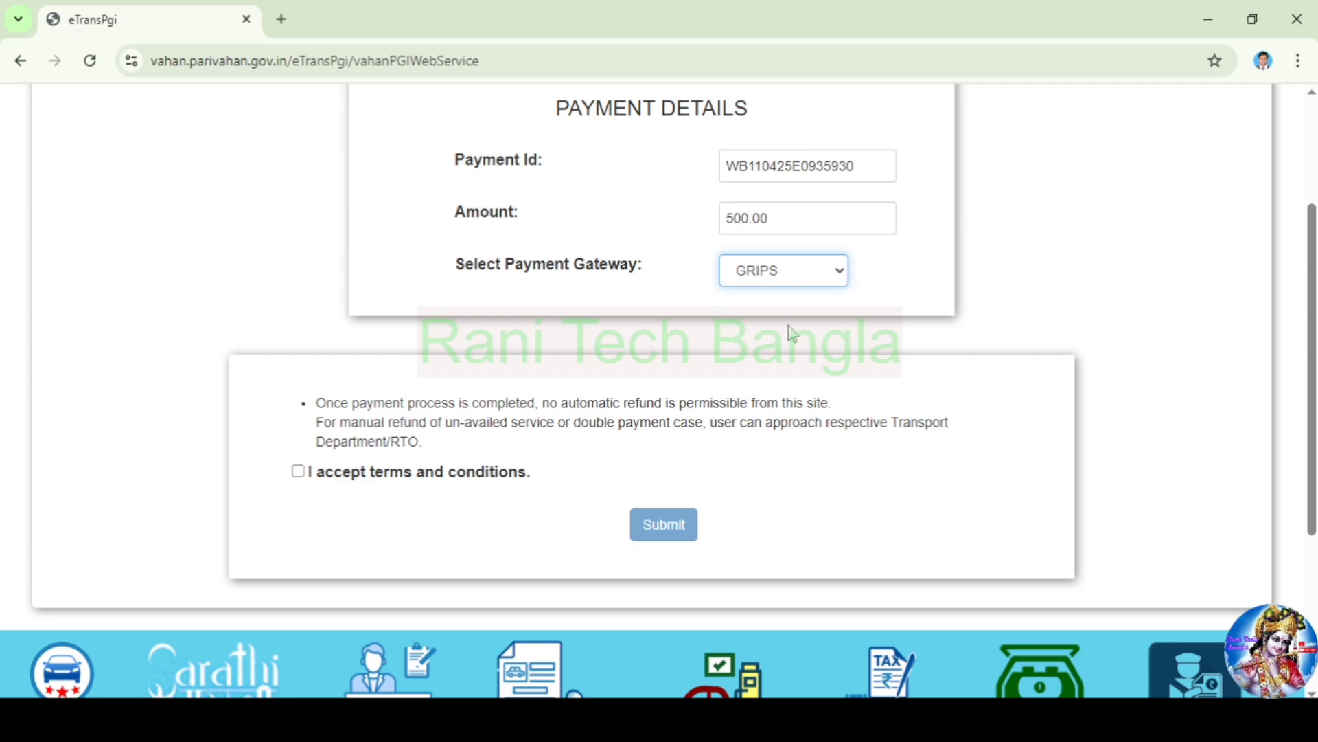
pyautogui.click(298, 473)
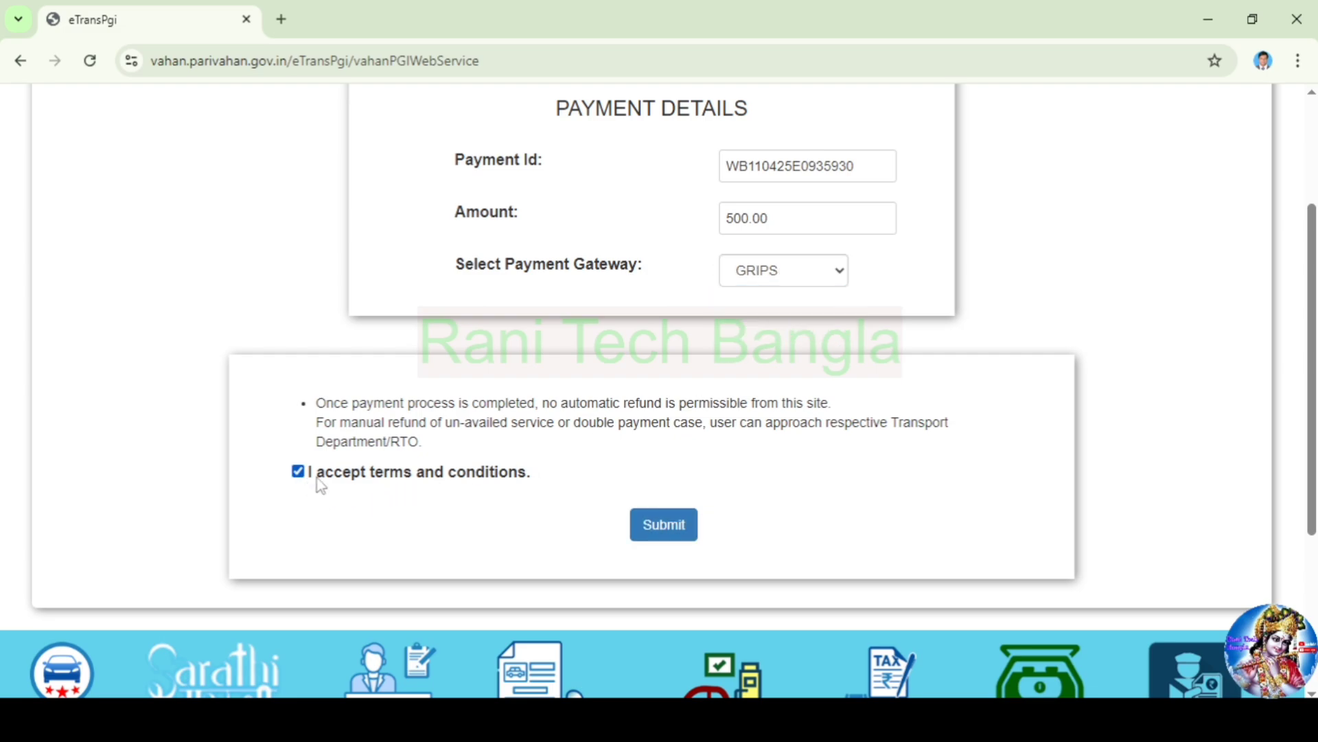
pyautogui.click(664, 534)
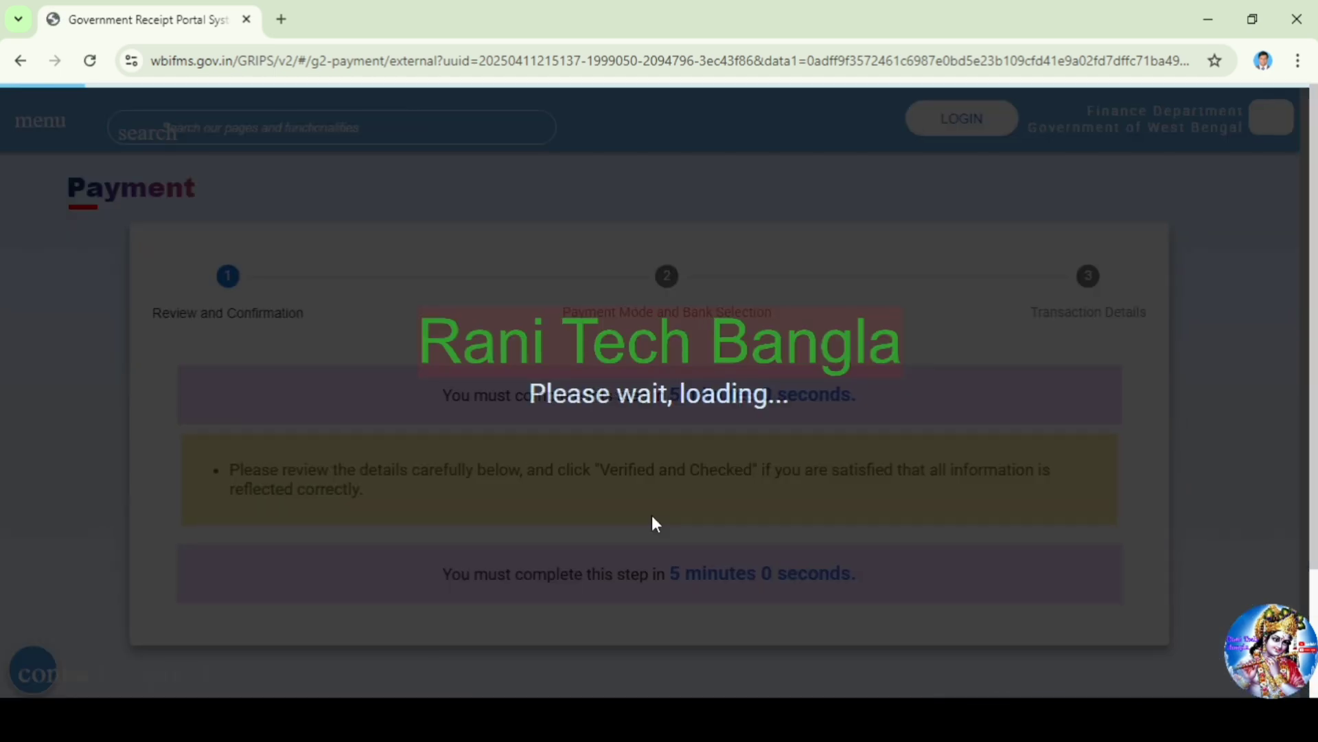
# Mark the ₹500 fine details as verified and checked, then continue
pyautogui.scroll(-2, 653, 515)
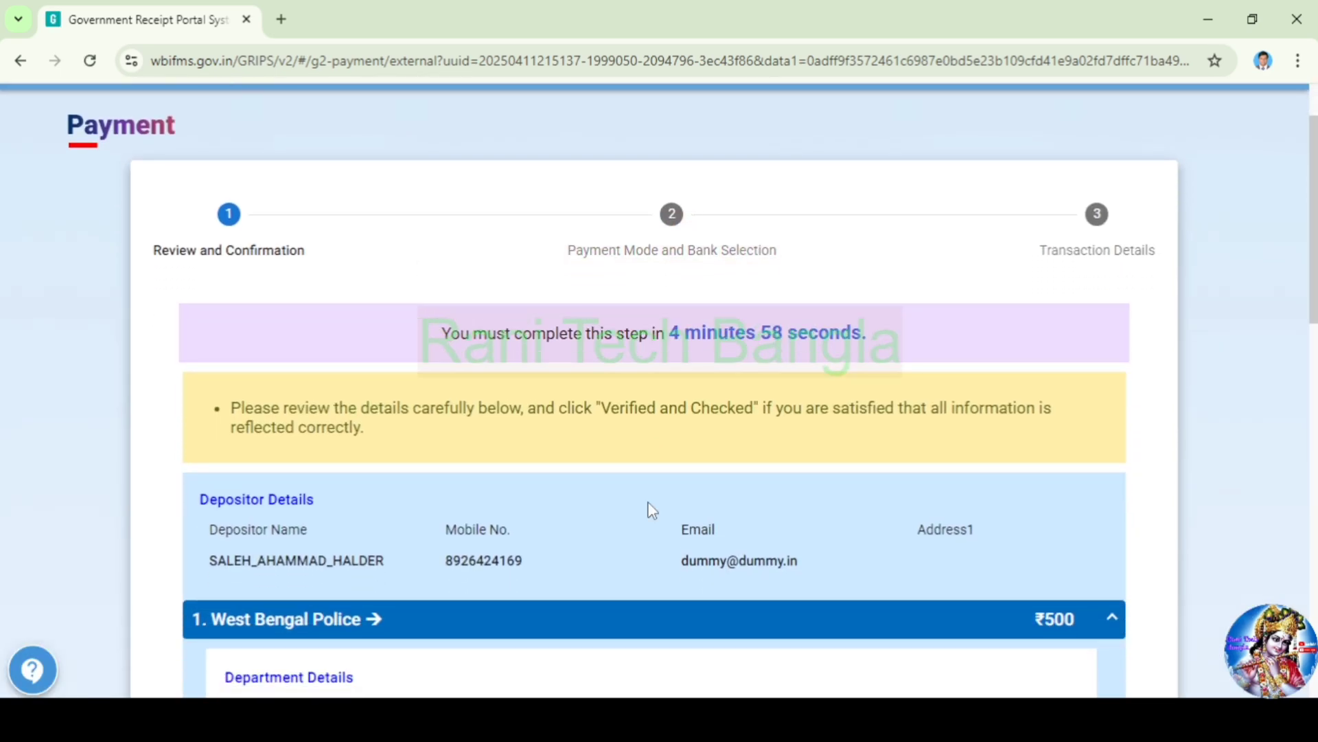
pyautogui.scroll(-7, 652, 512)
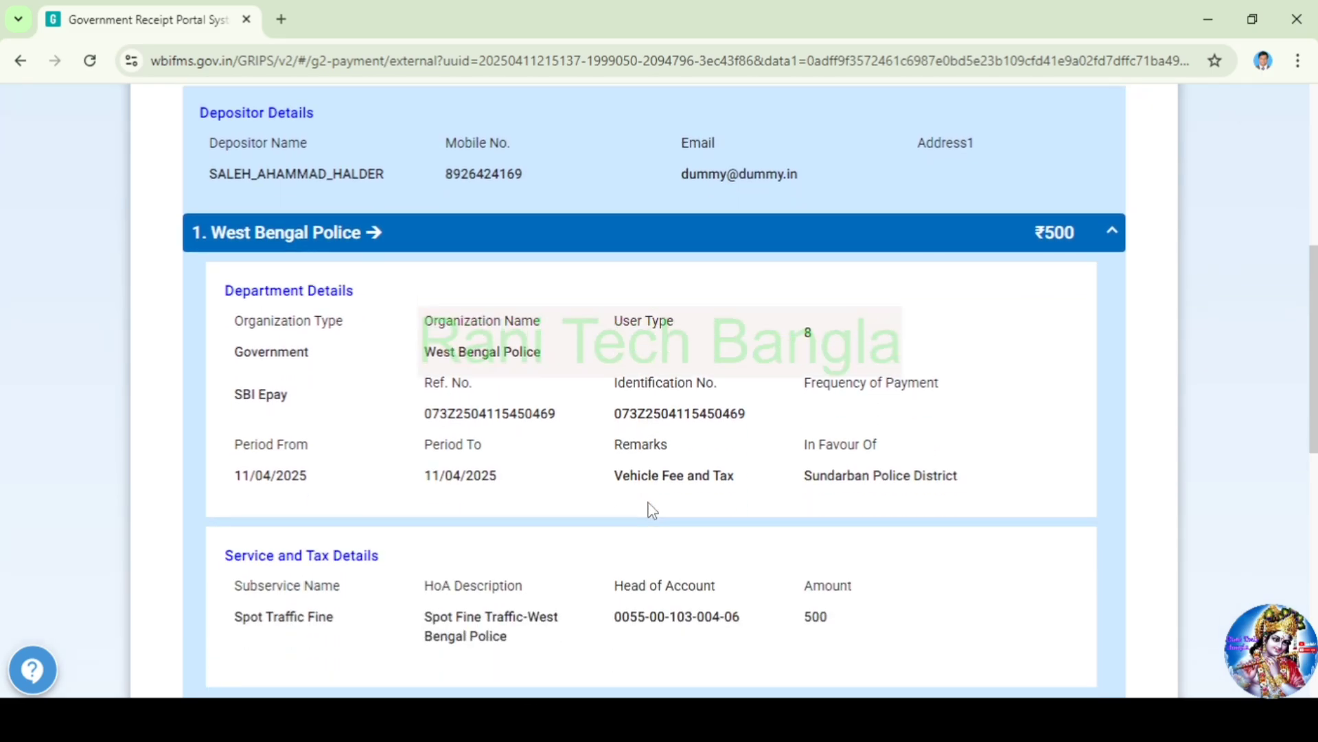
pyautogui.scroll(-3, 652, 511)
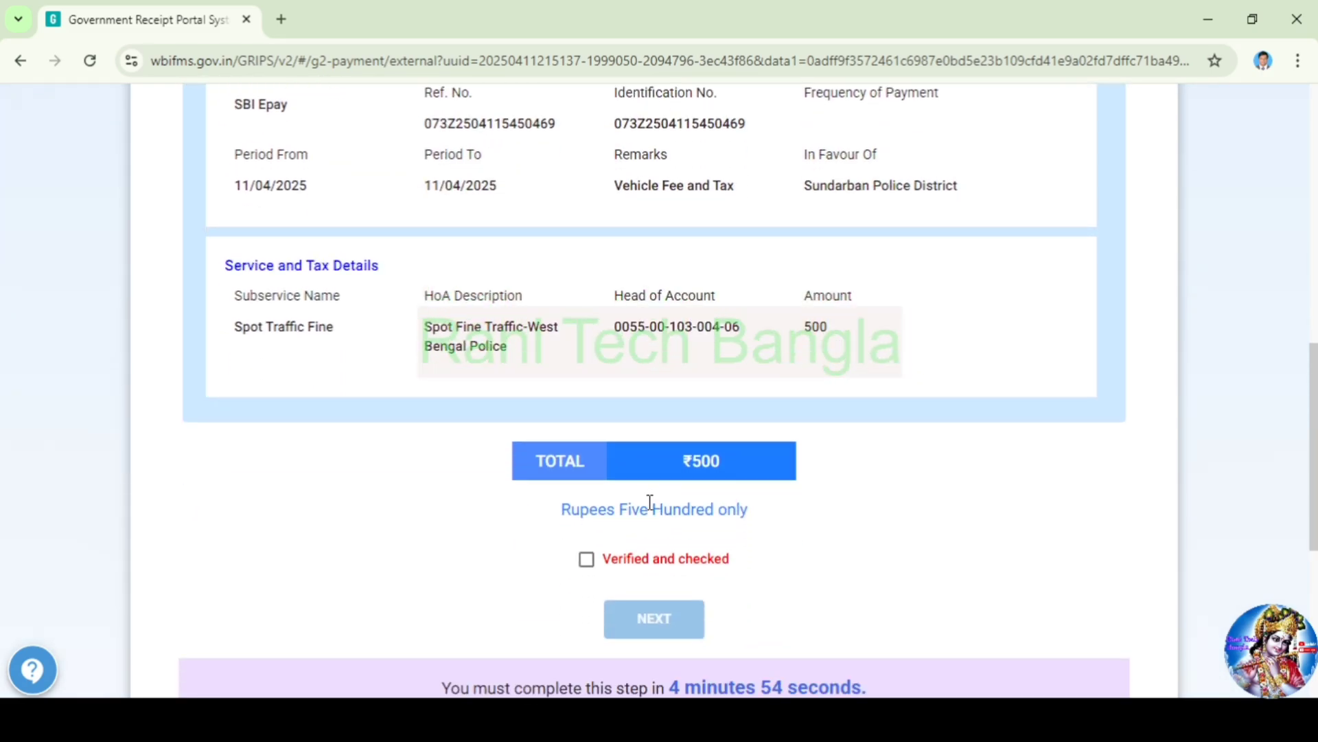
pyautogui.click(587, 560)
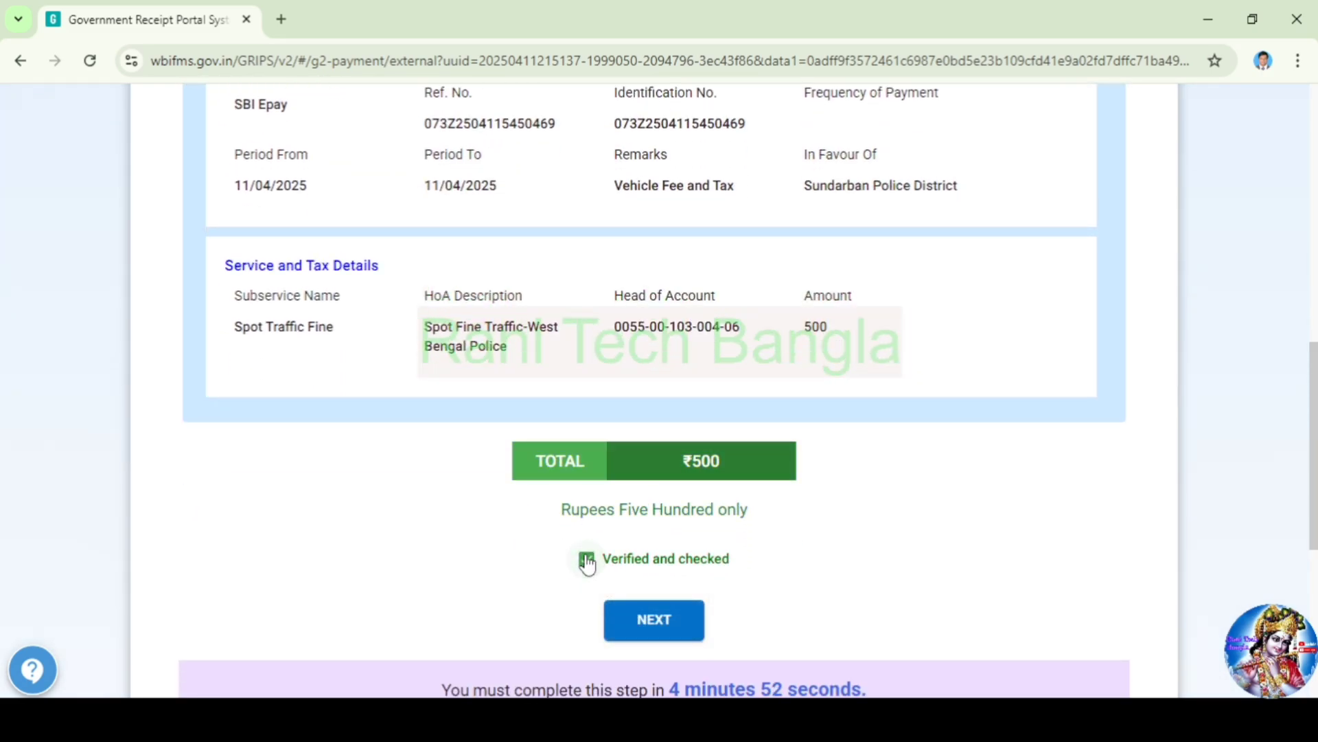
pyautogui.click(652, 620)
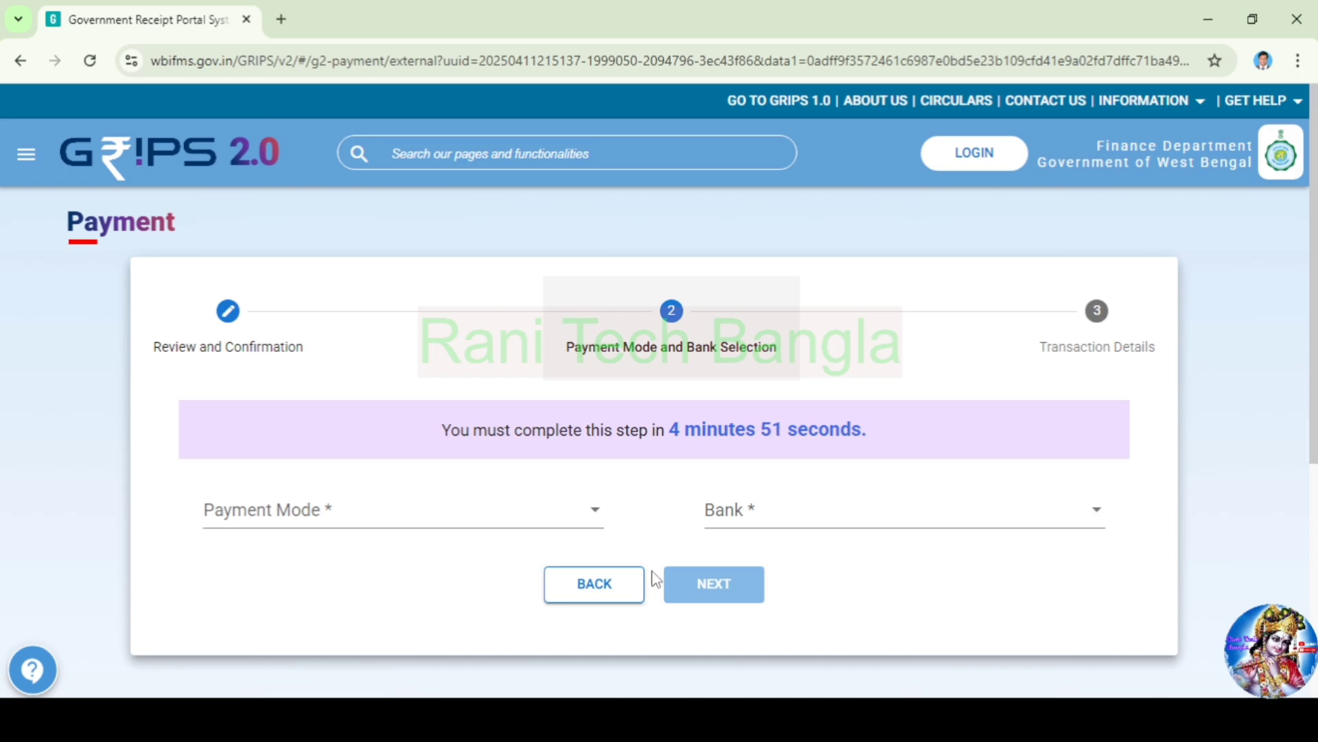
# Choose SBI Epay through Payment Gateway/Bank and generate the payment ID and GRN
pyautogui.click(289, 530)
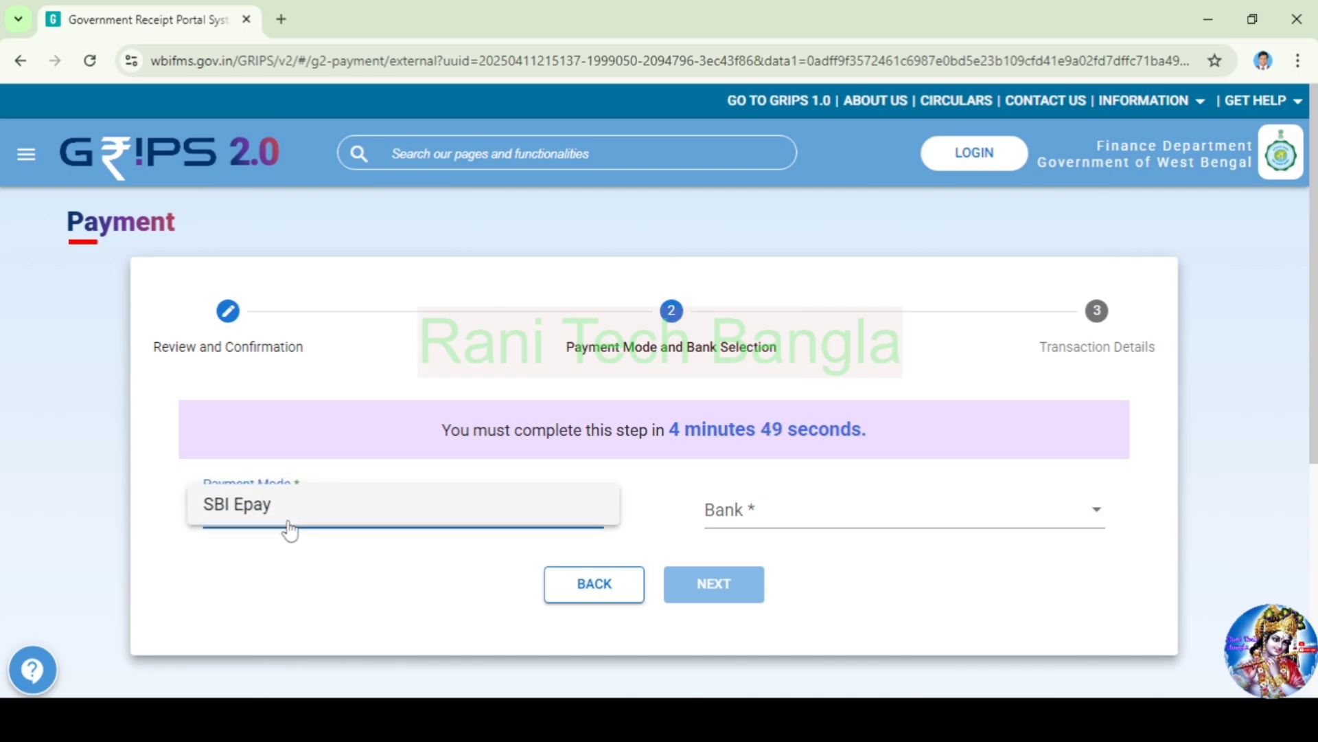
pyautogui.click(287, 524)
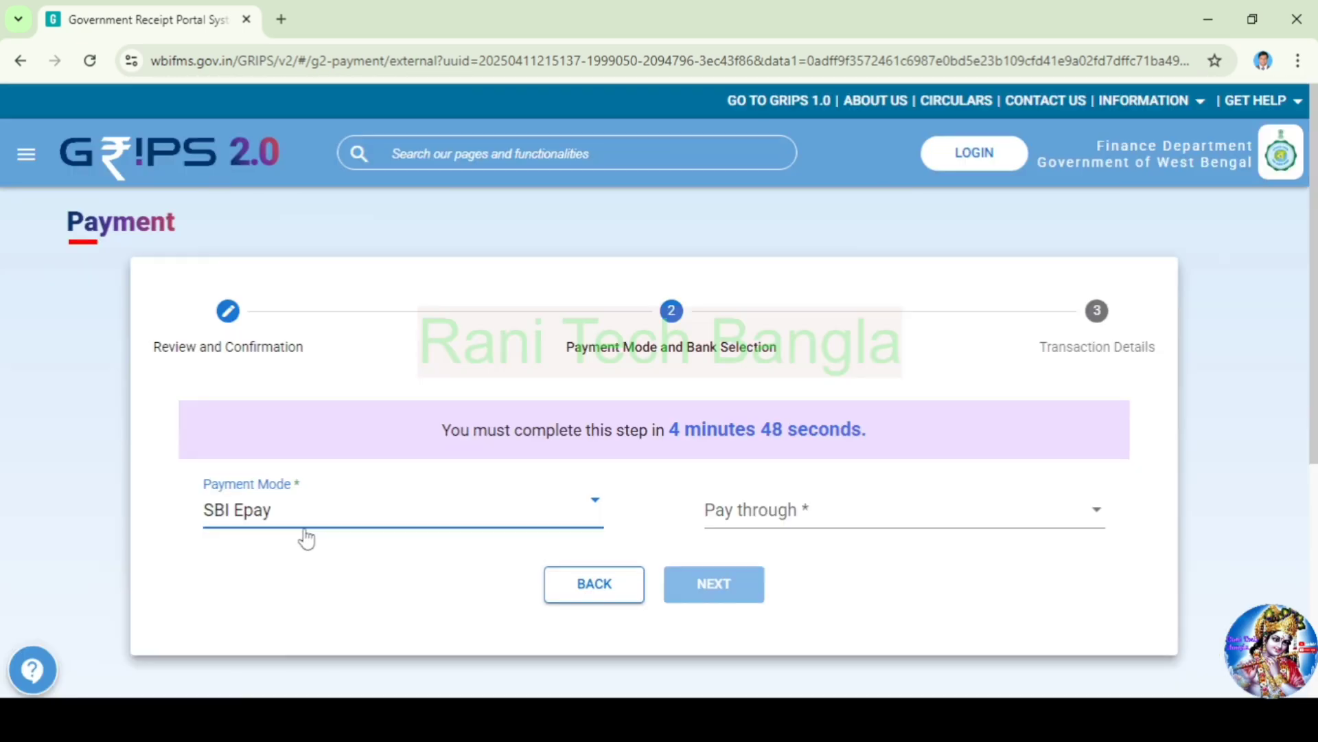
pyautogui.click(783, 535)
pyautogui.click(782, 512)
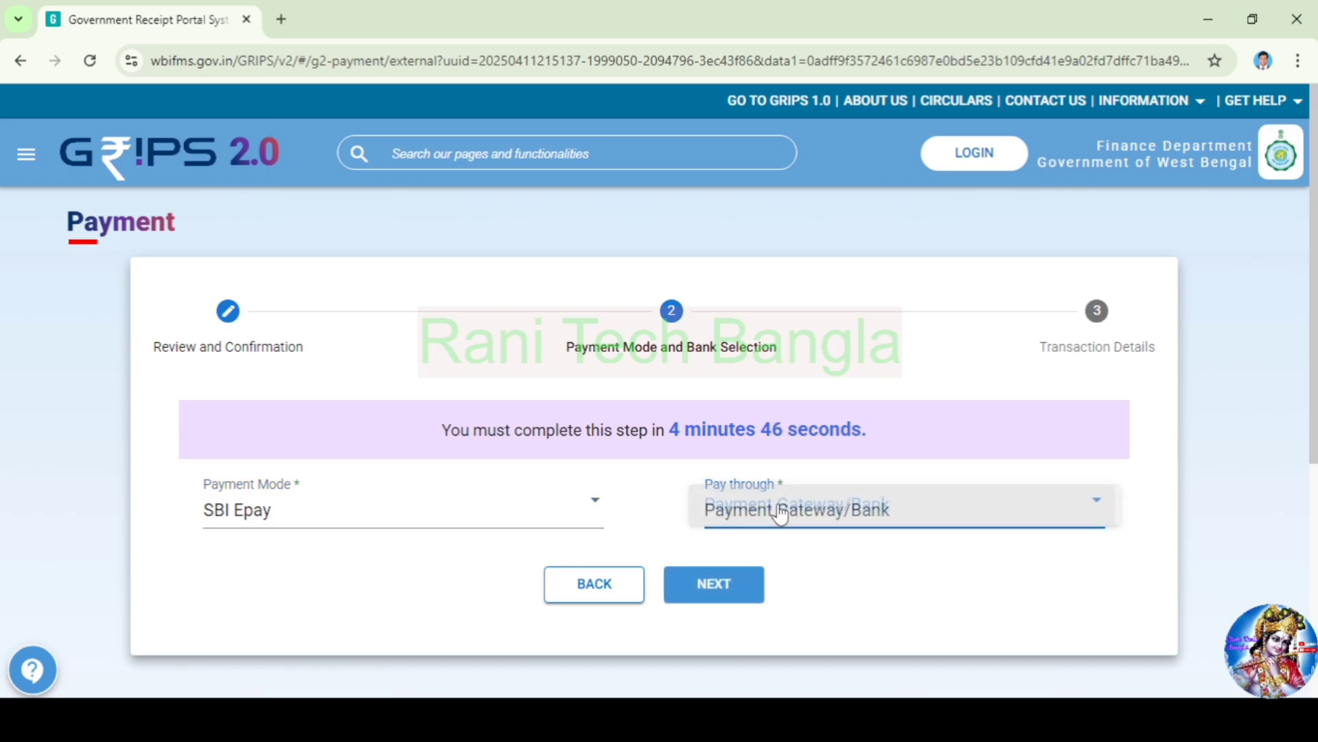
pyautogui.click(750, 598)
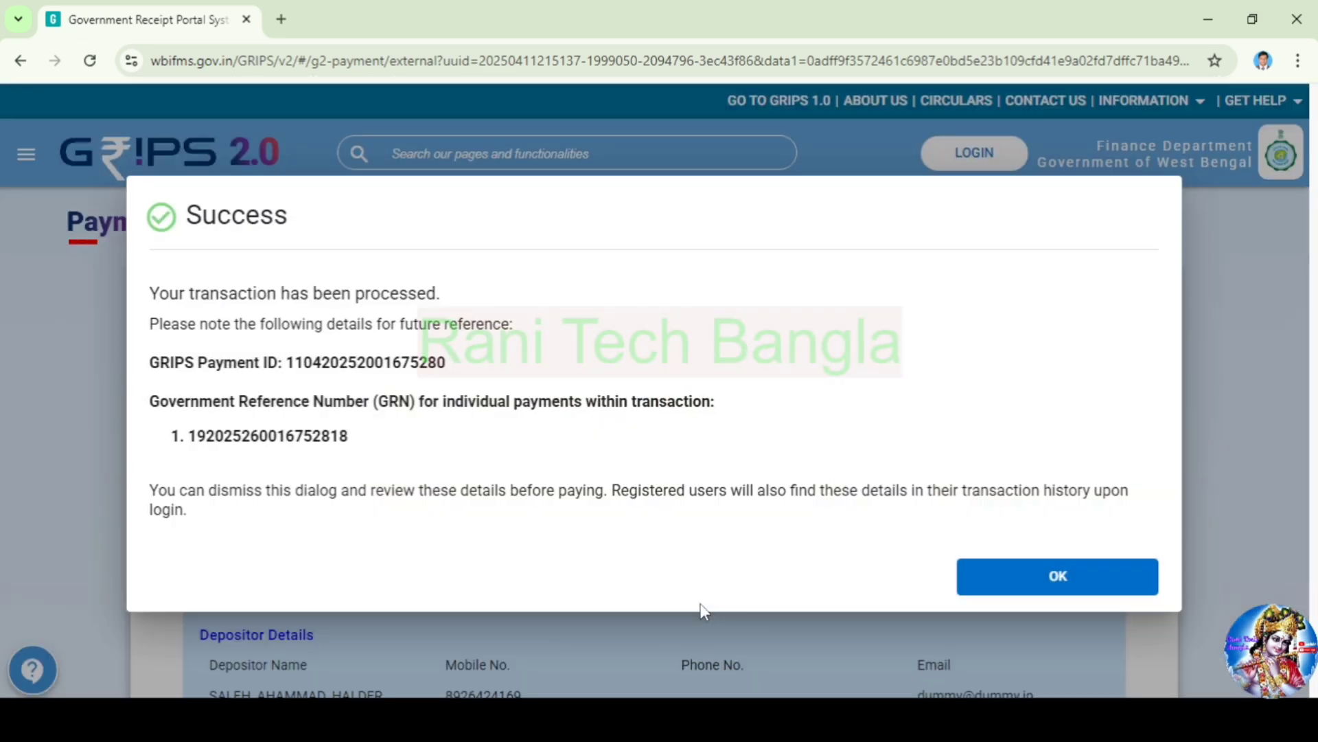
pyautogui.click(1106, 589)
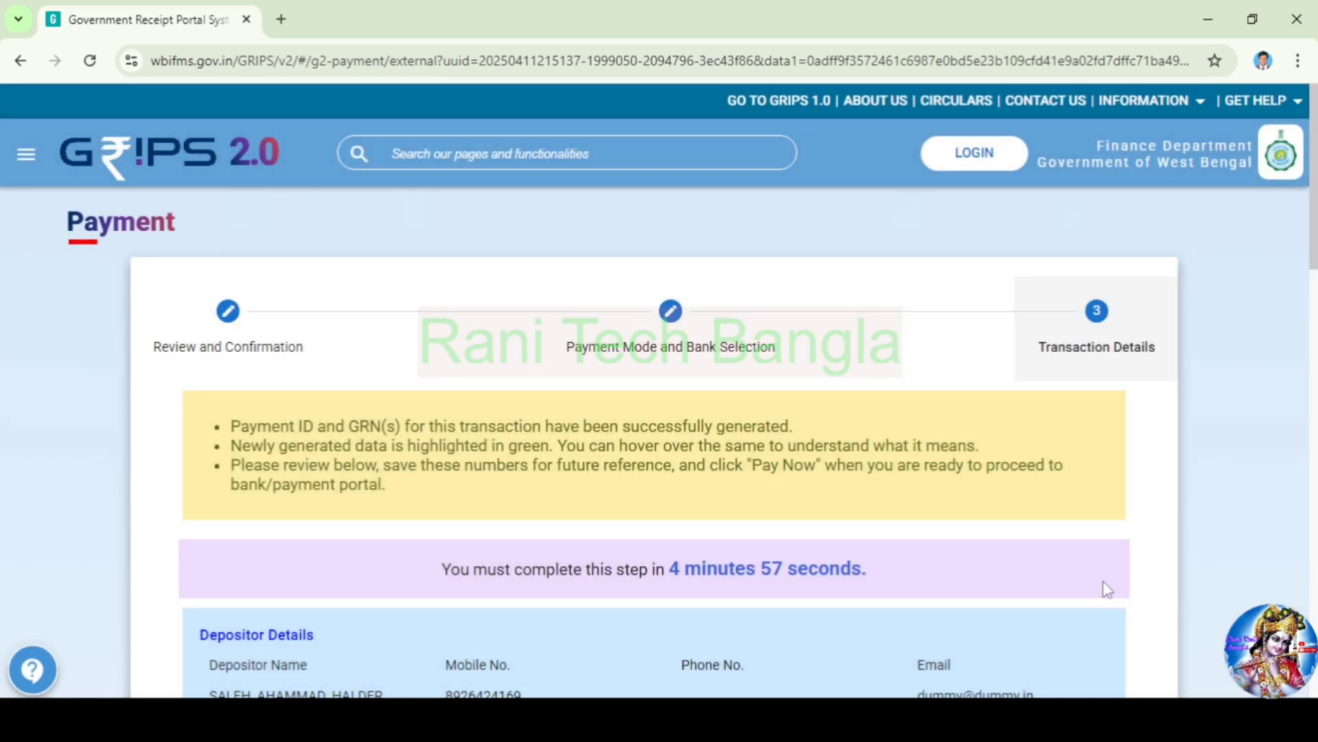
# Send the ₹500 payment on to the bank
pyautogui.scroll(-9, 971, 575)
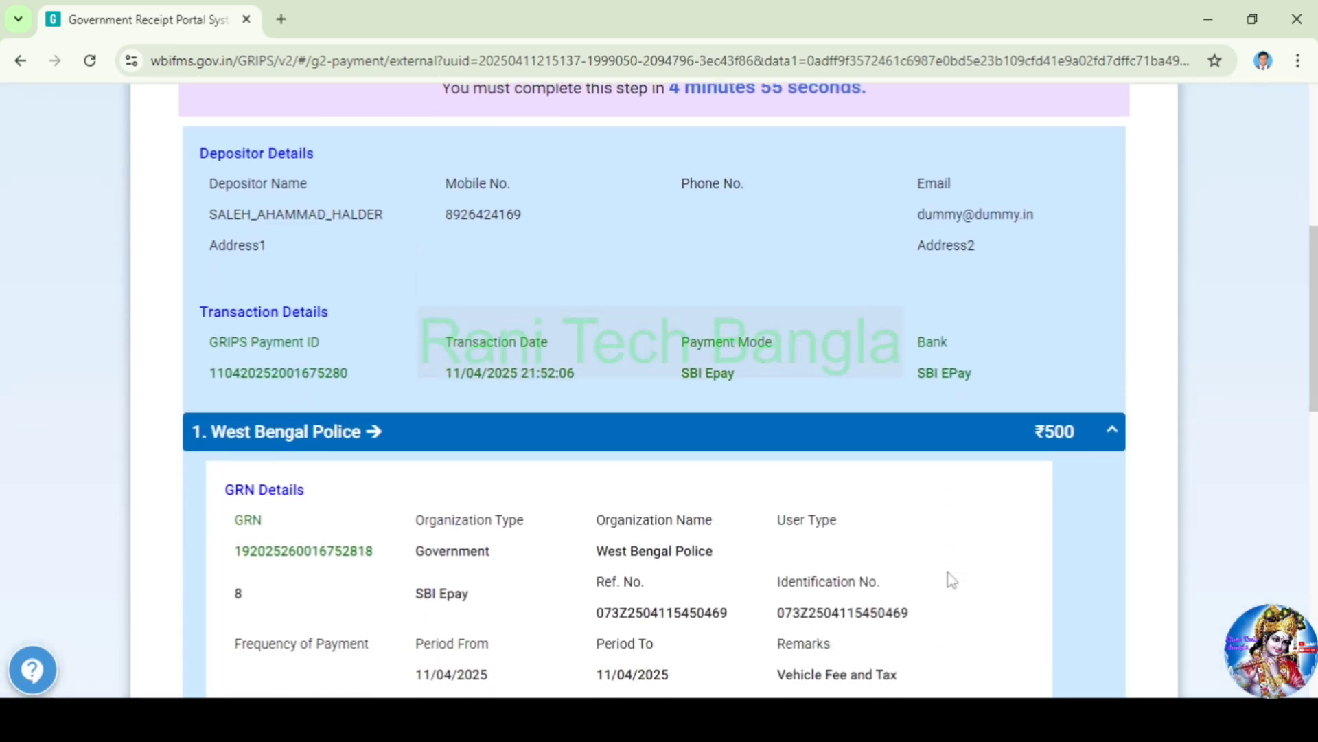
pyautogui.scroll(-8, 951, 579)
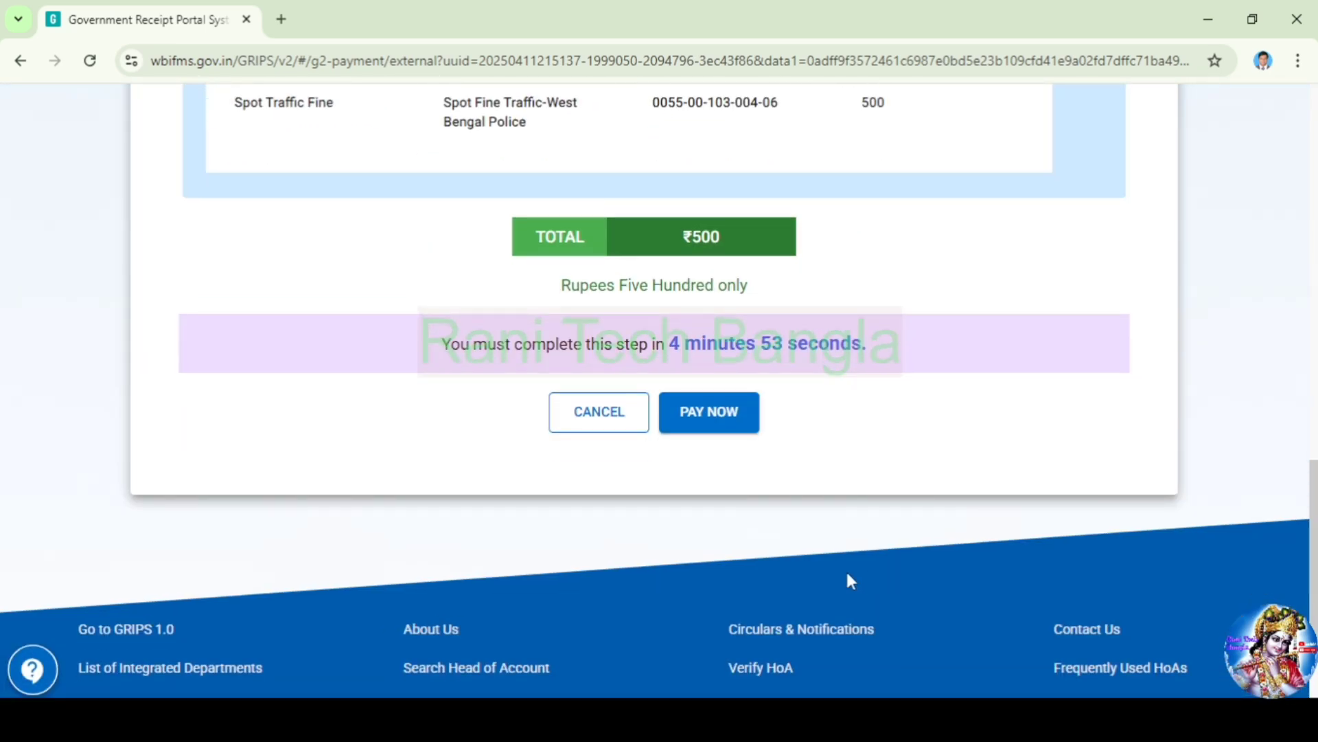
pyautogui.click(715, 426)
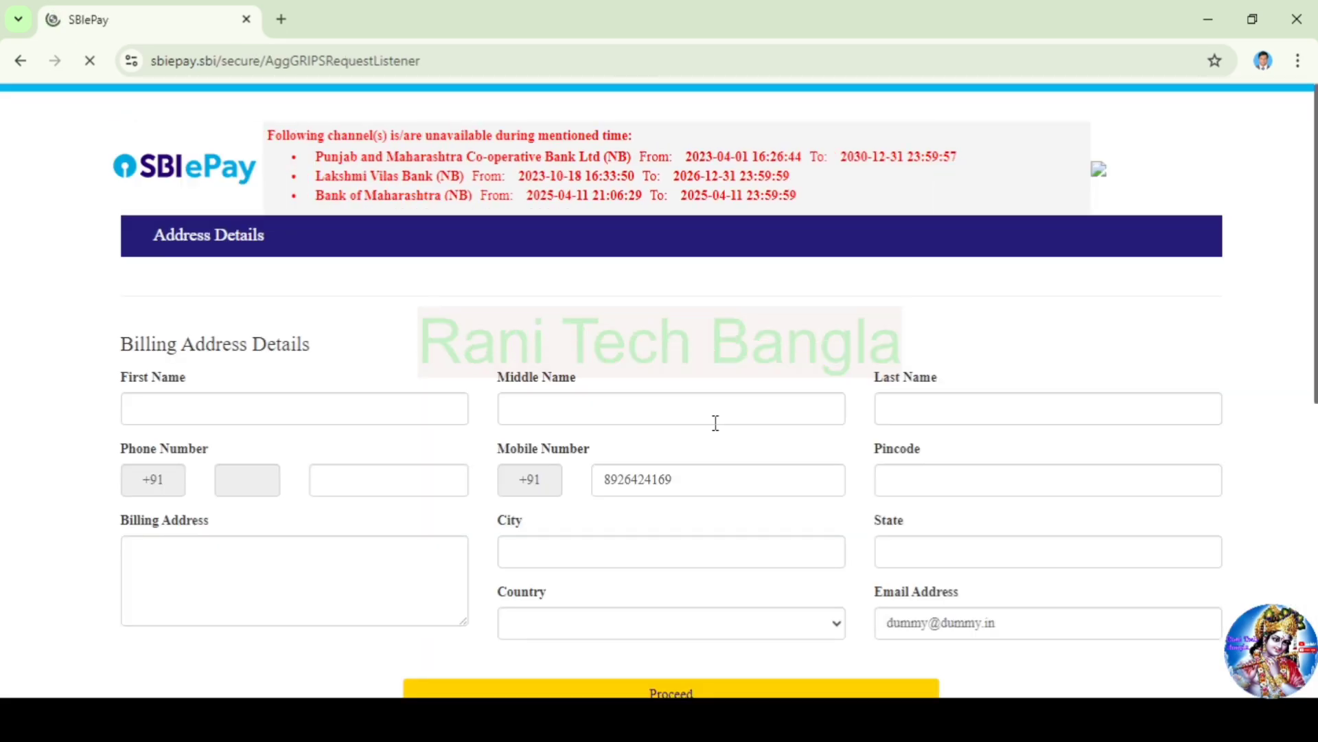
# Begin filling in the billing first name on SBIePay
pyautogui.scroll(-1, 265, 320)
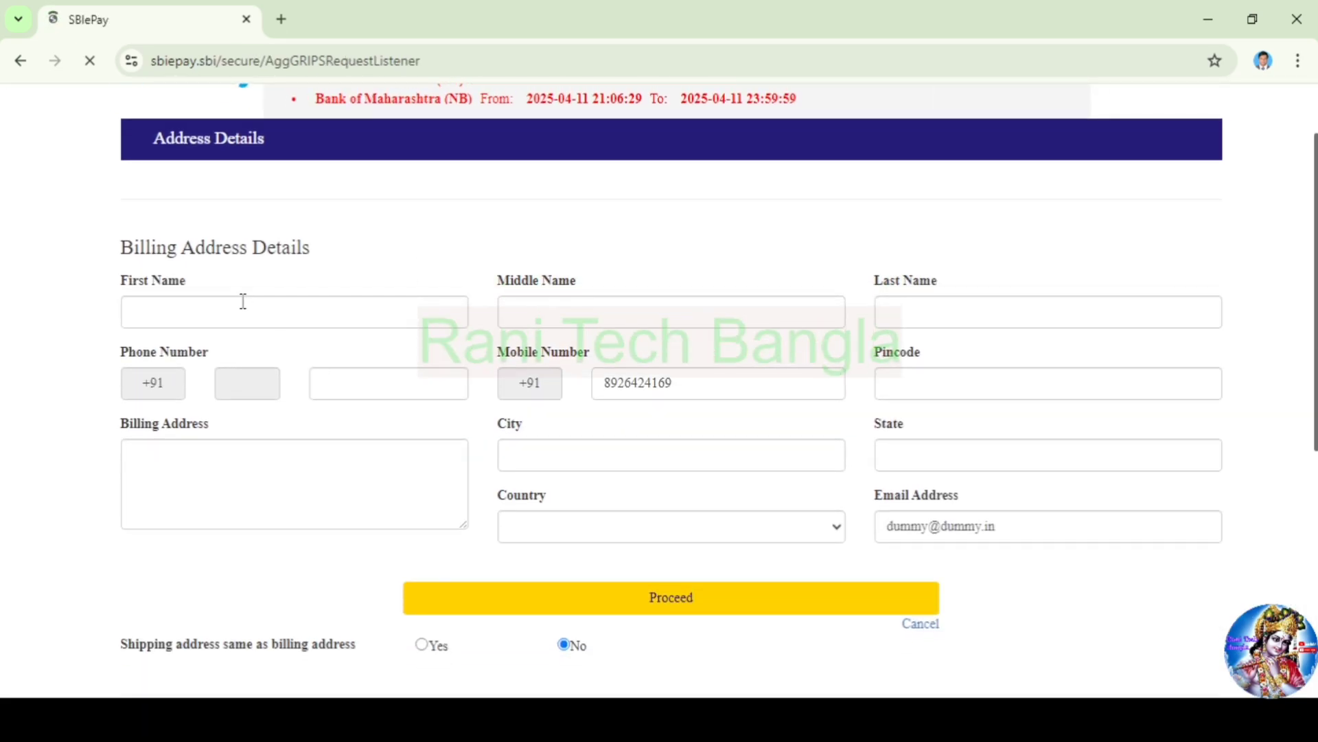
pyautogui.click(243, 304)
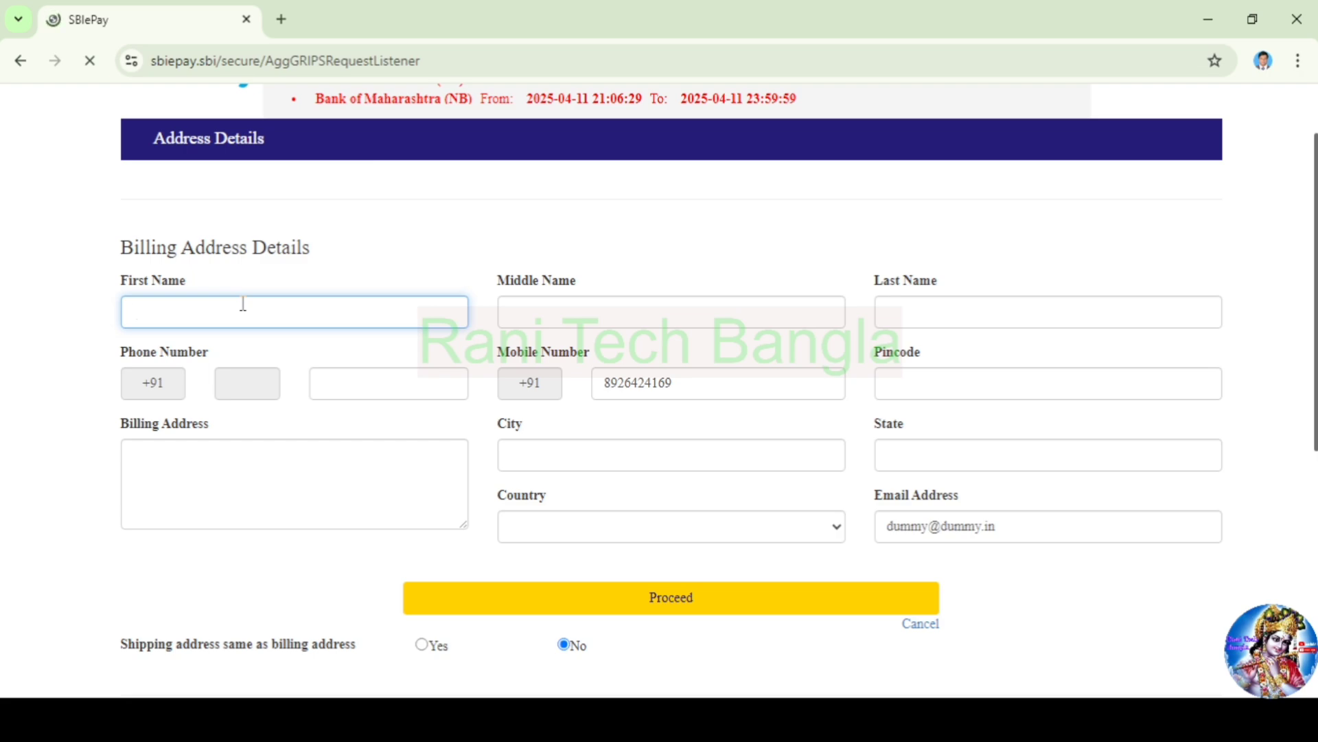
pyautogui.write('s')
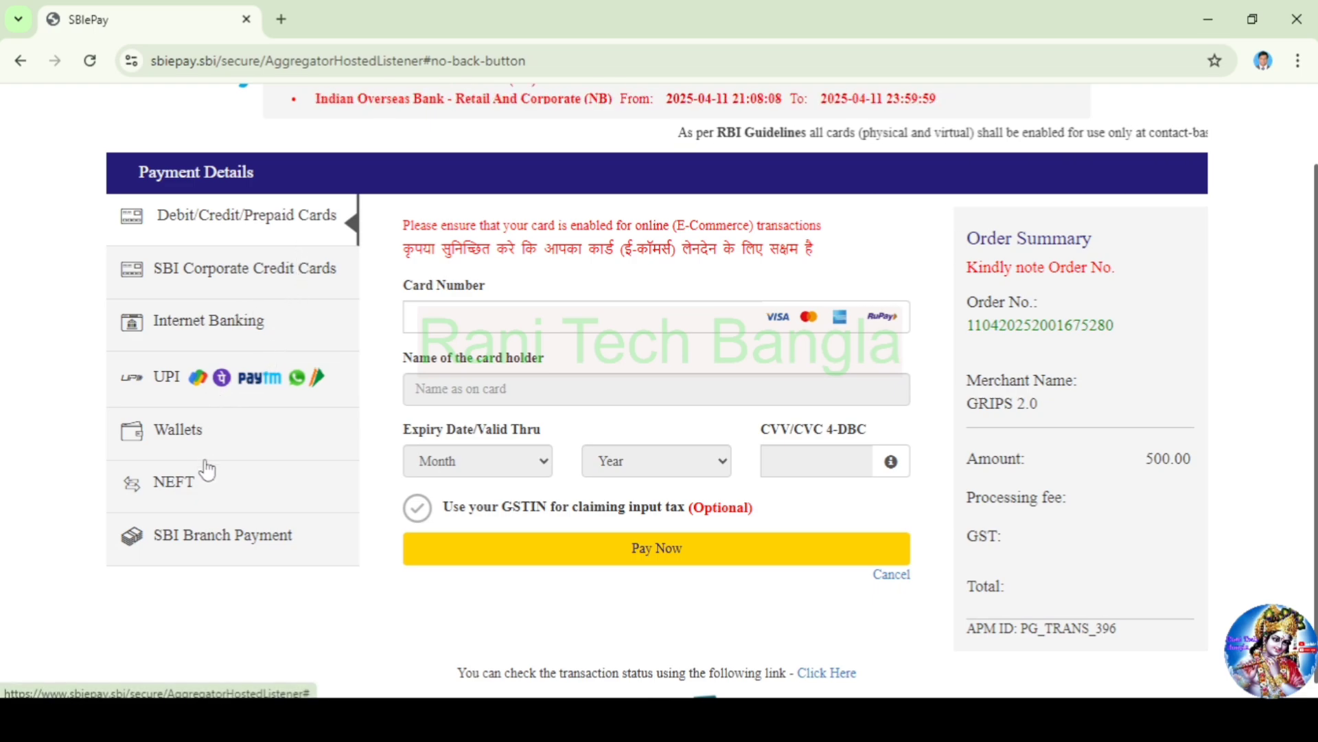
# Pay the 500.00 INR order using the UPI QR code option
pyautogui.click(204, 385)
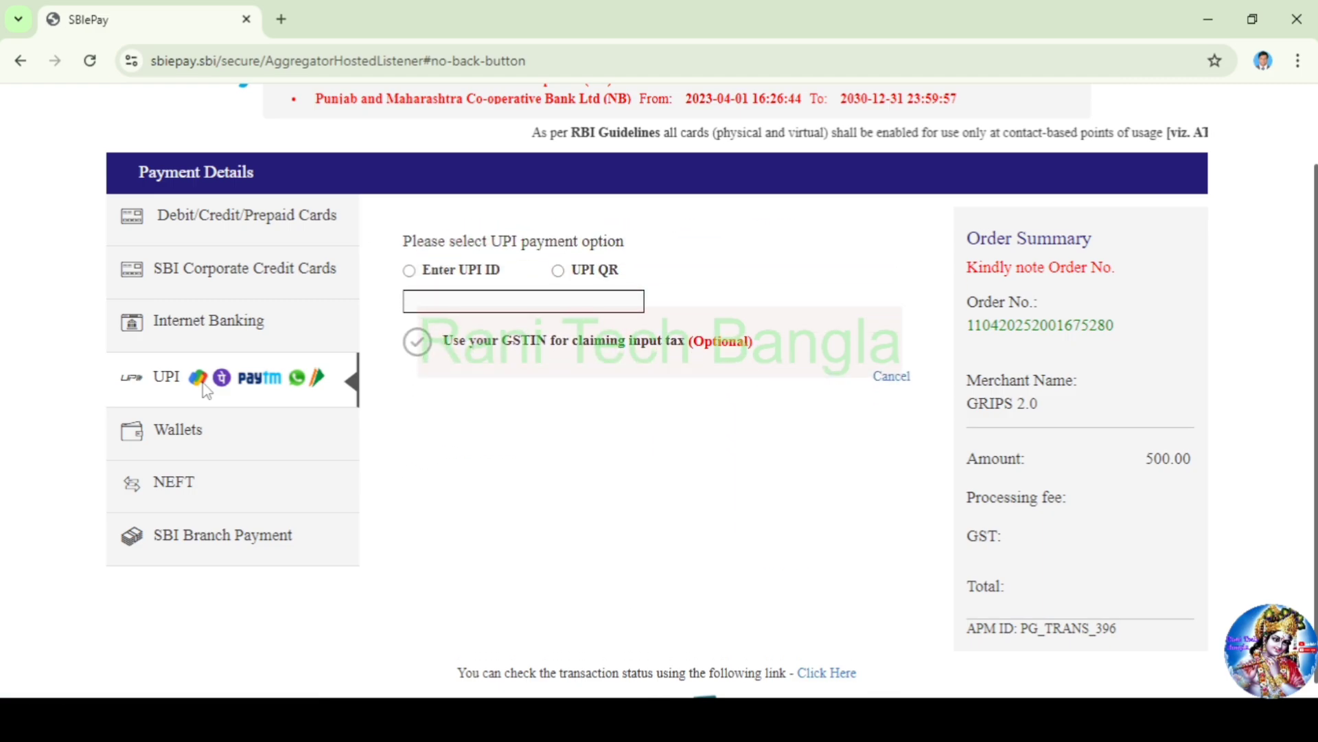
pyautogui.click(559, 271)
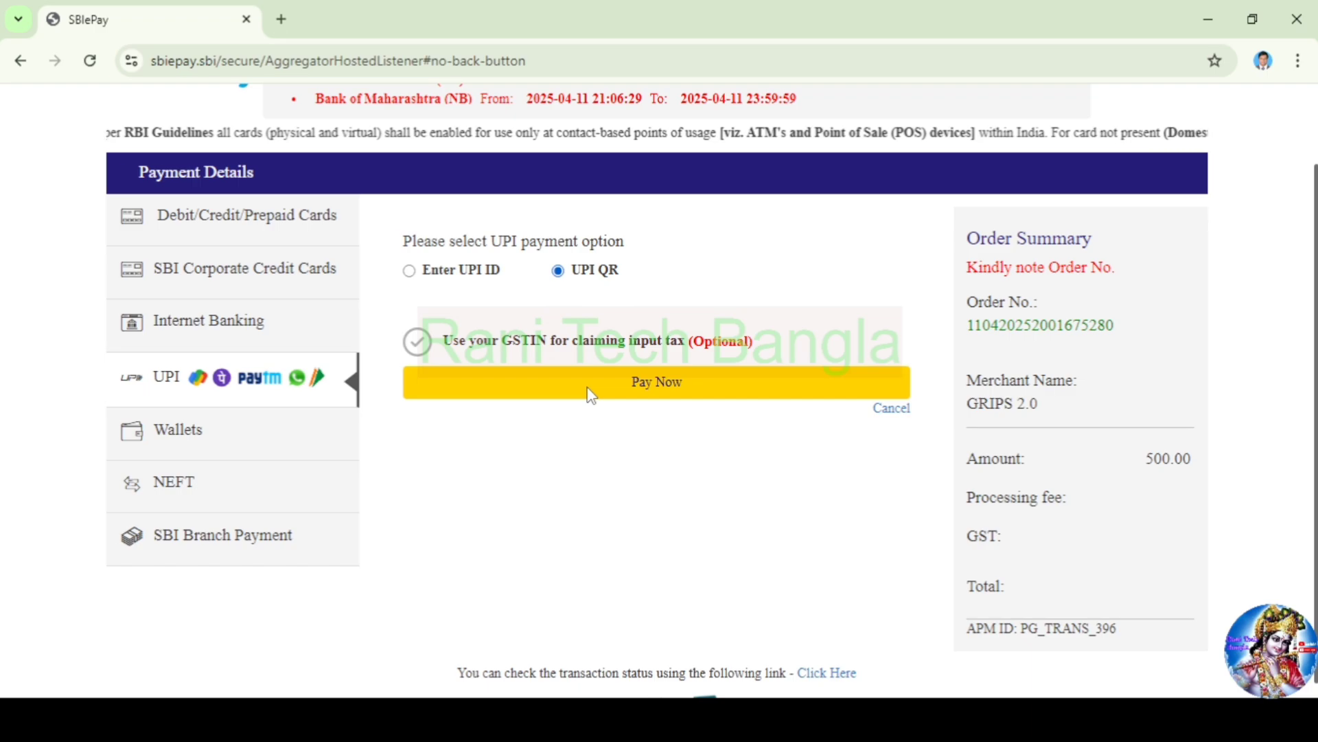
pyautogui.click(664, 401)
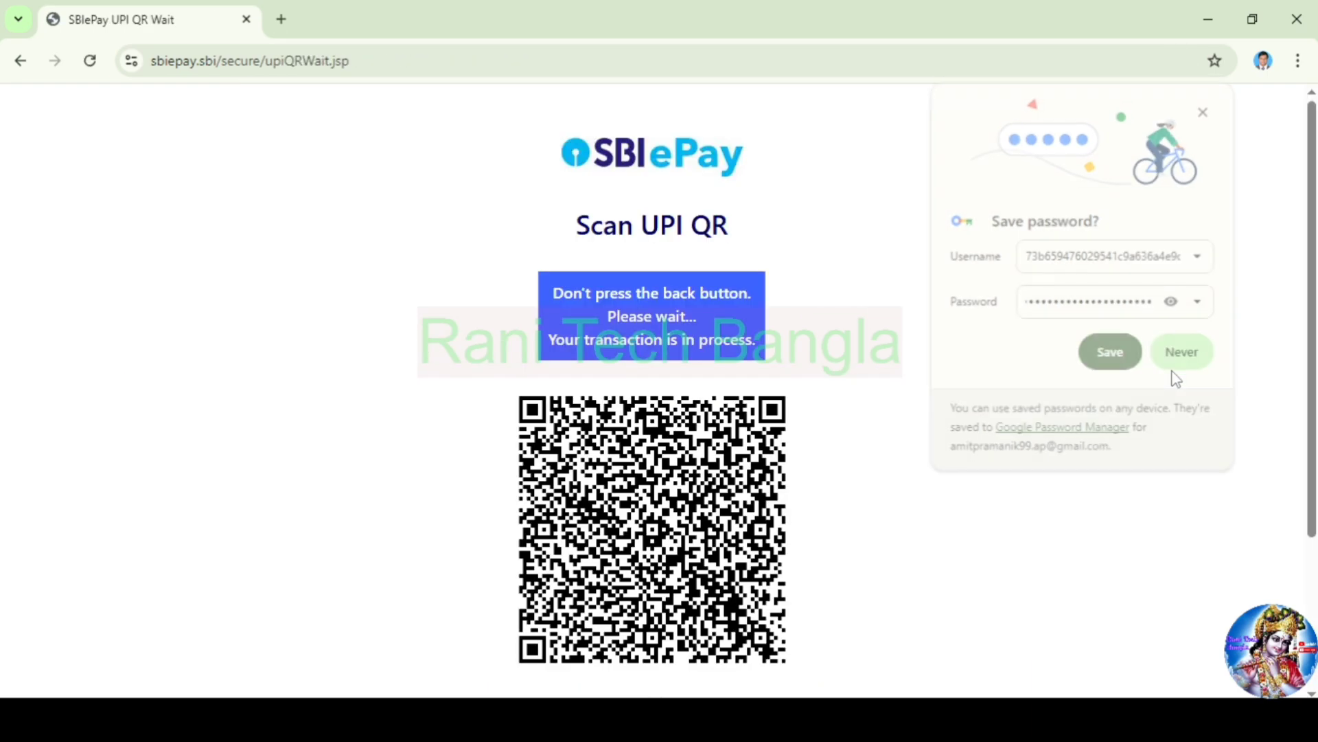
# Decline saving the password and finish the UPI QR scan until payment succeeds
pyautogui.click(1186, 364)
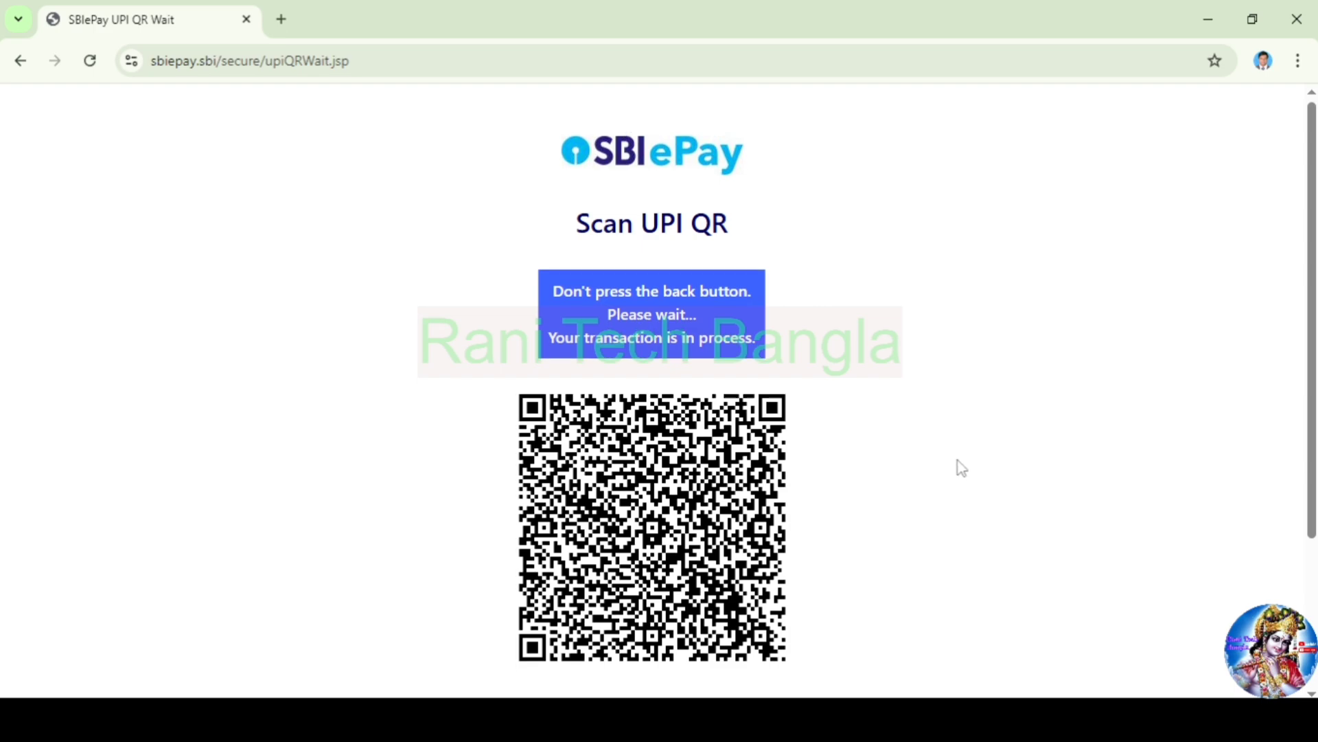
pyautogui.scroll(-3, 906, 481)
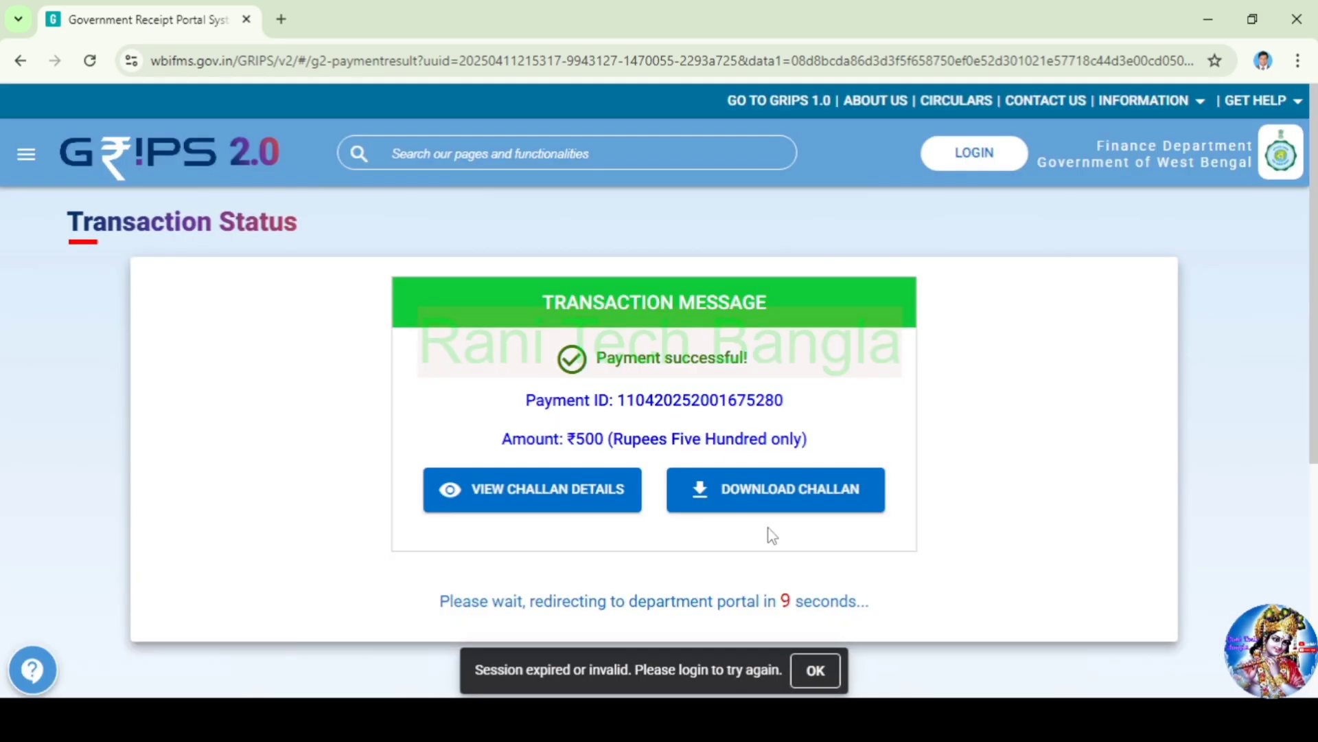
# Download the paid receipt as challan.pdf to the Desktop and open it
pyautogui.click(745, 498)
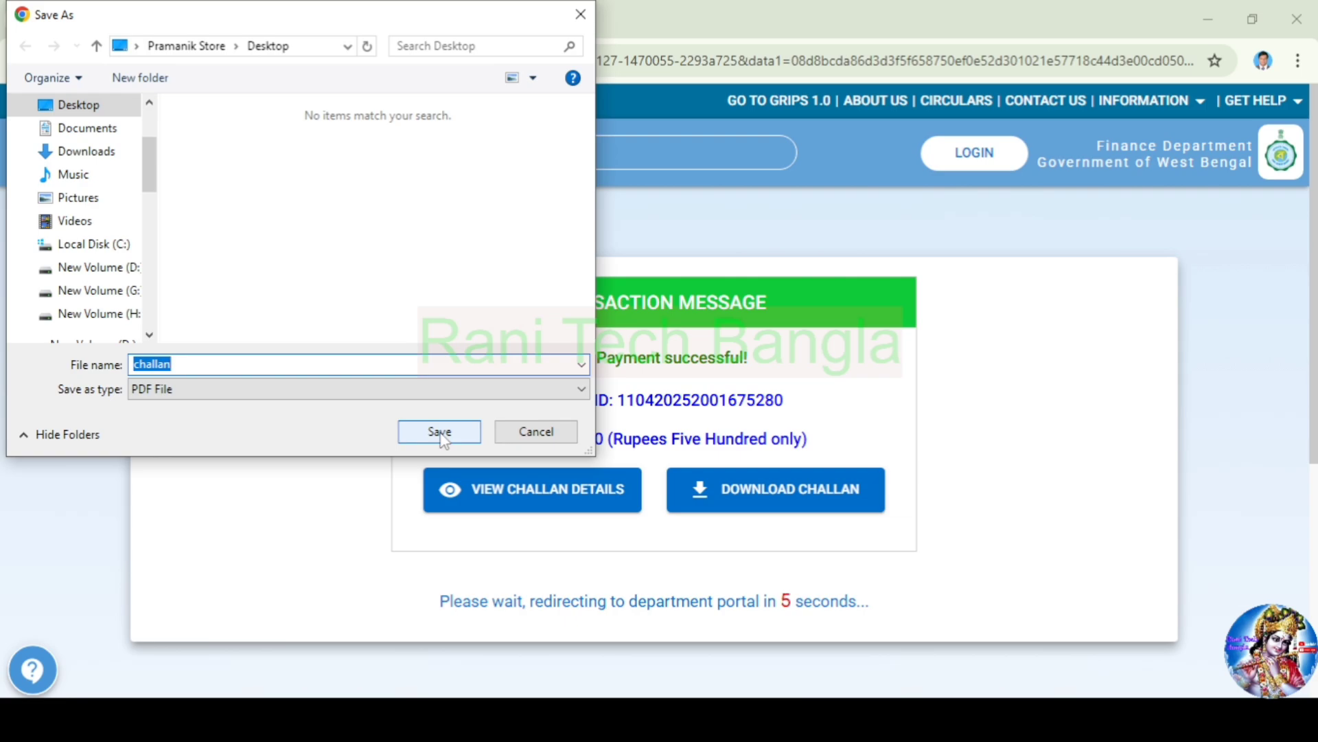
pyautogui.click(440, 433)
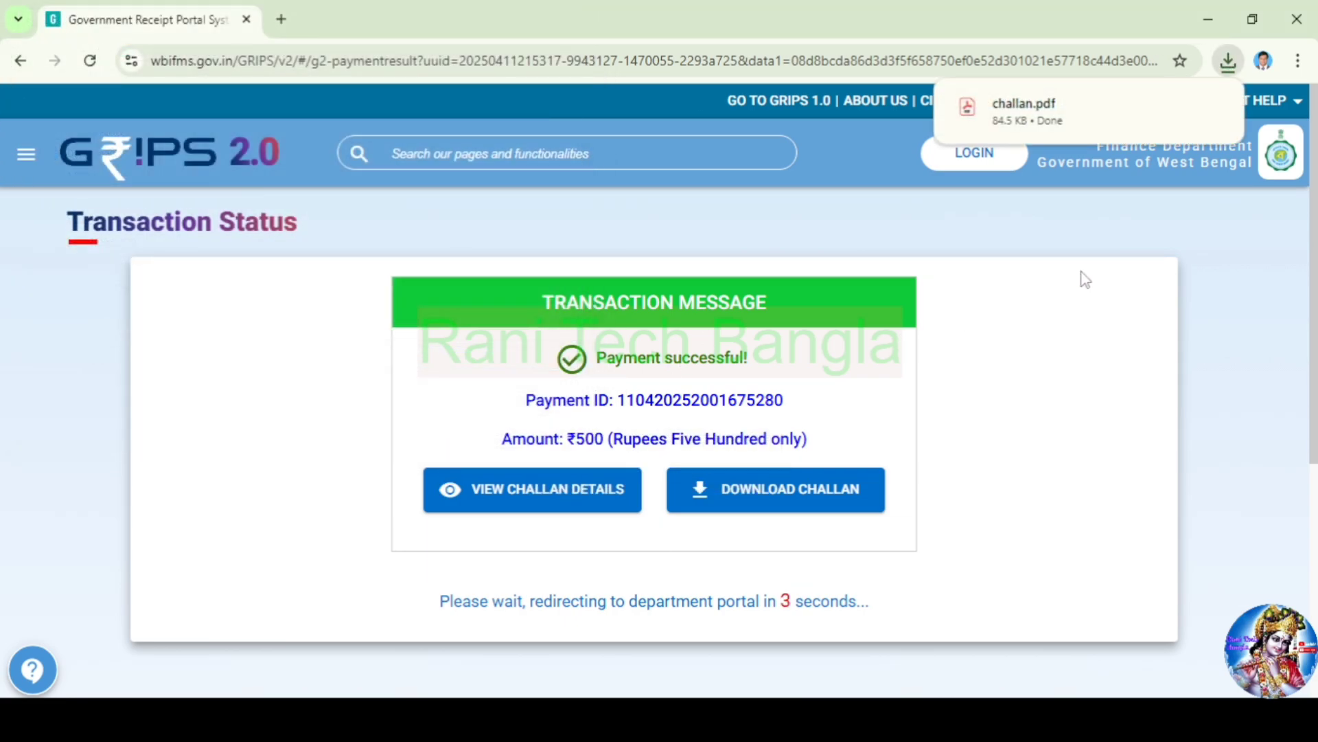
pyautogui.click(1061, 120)
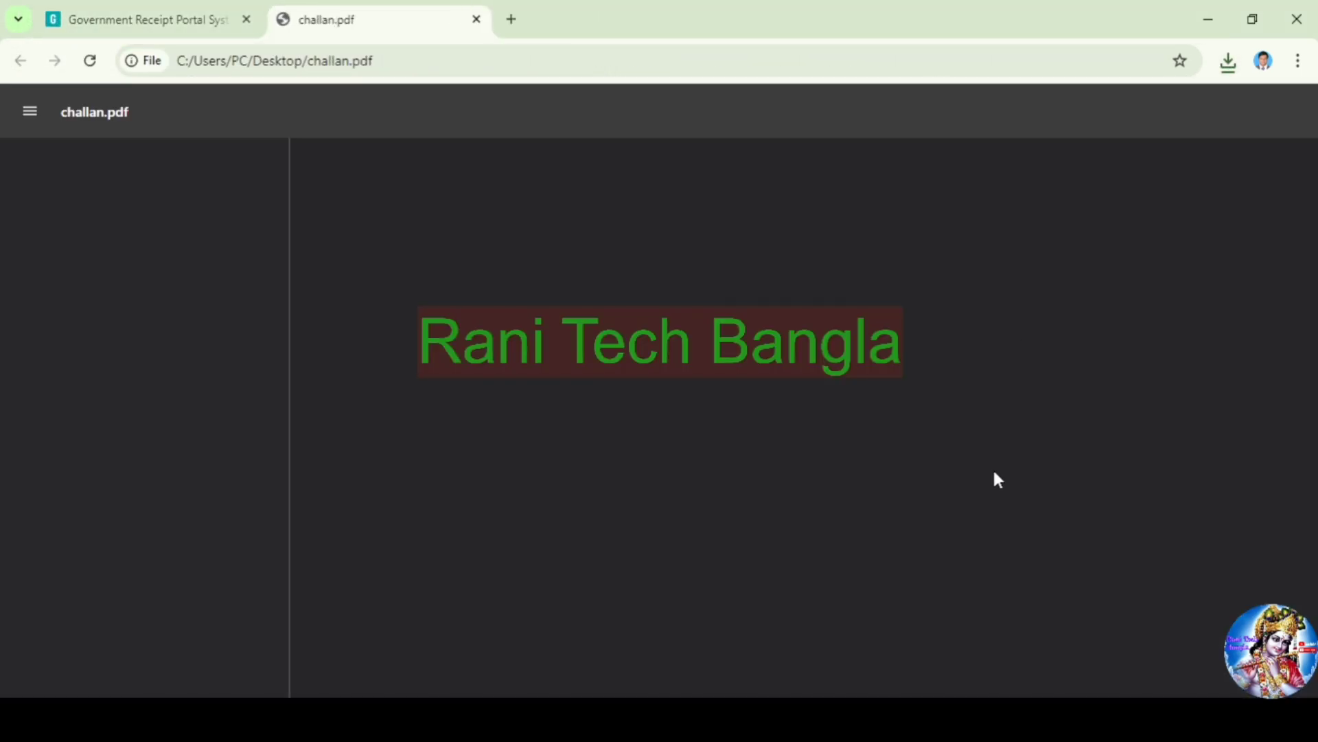
# Scroll through both receipt pages, then return to the eChallan payment-success tab
pyautogui.scroll(-3, 838, 406)
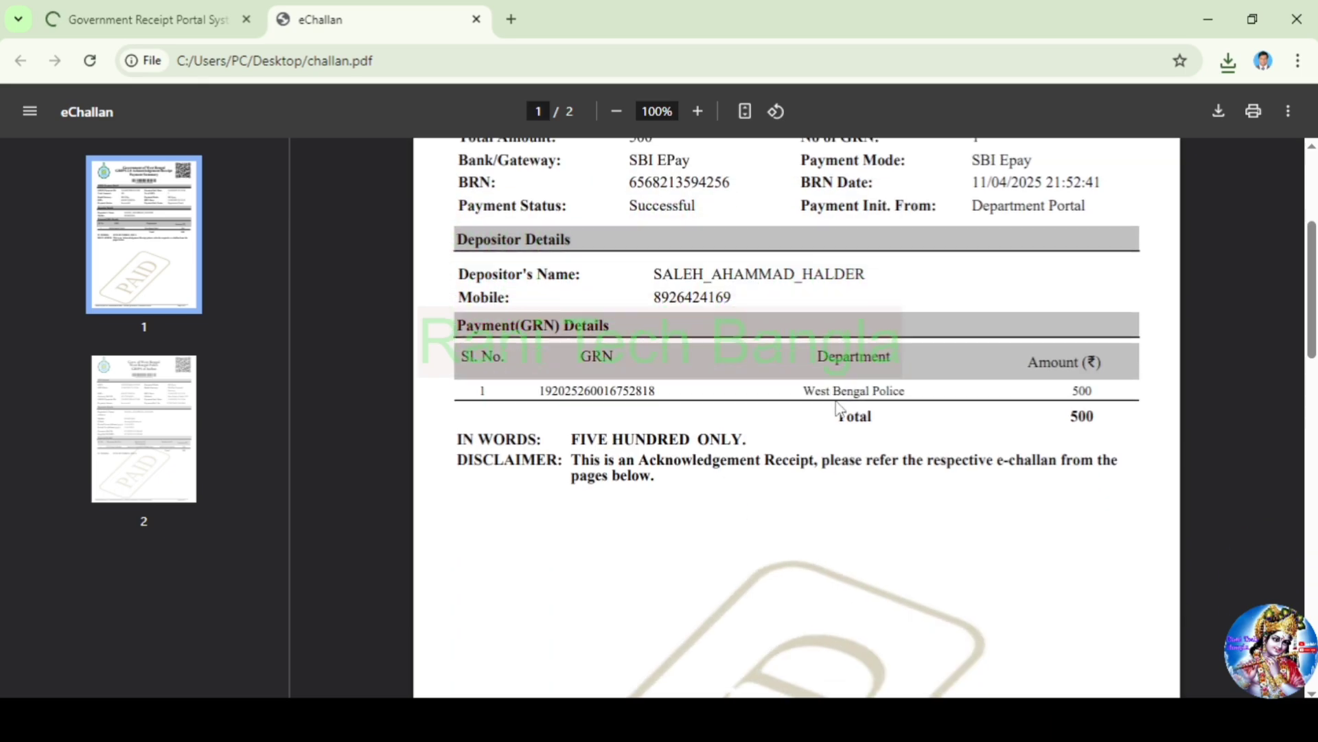
pyautogui.scroll(5, 838, 407)
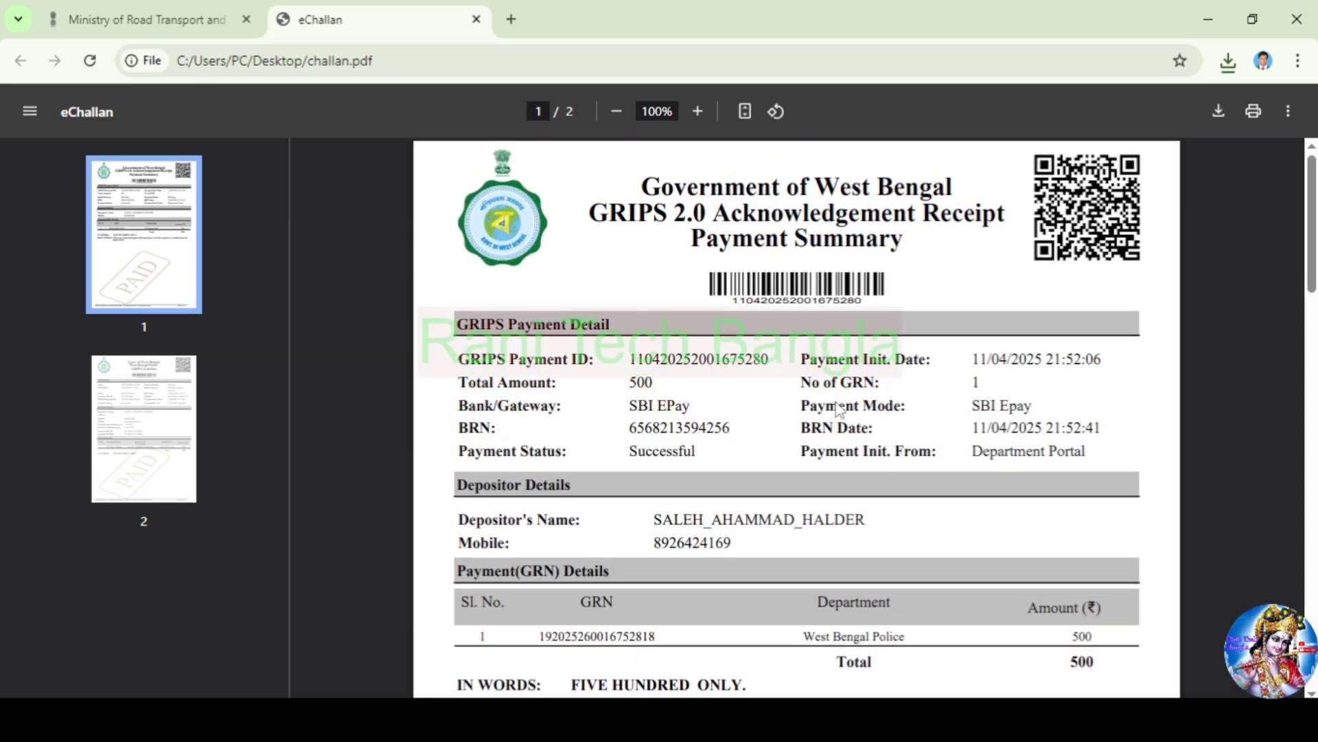
pyautogui.scroll(-20, 839, 410)
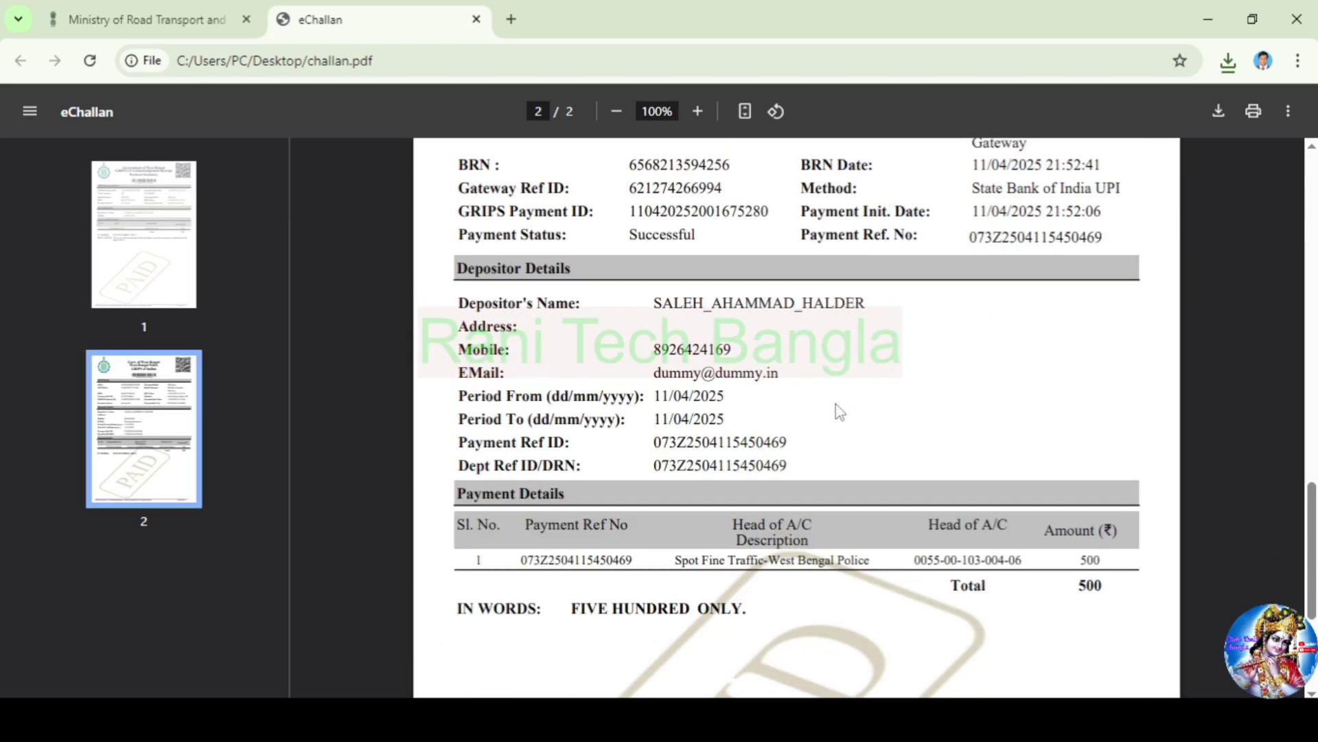
pyautogui.scroll(15, 839, 411)
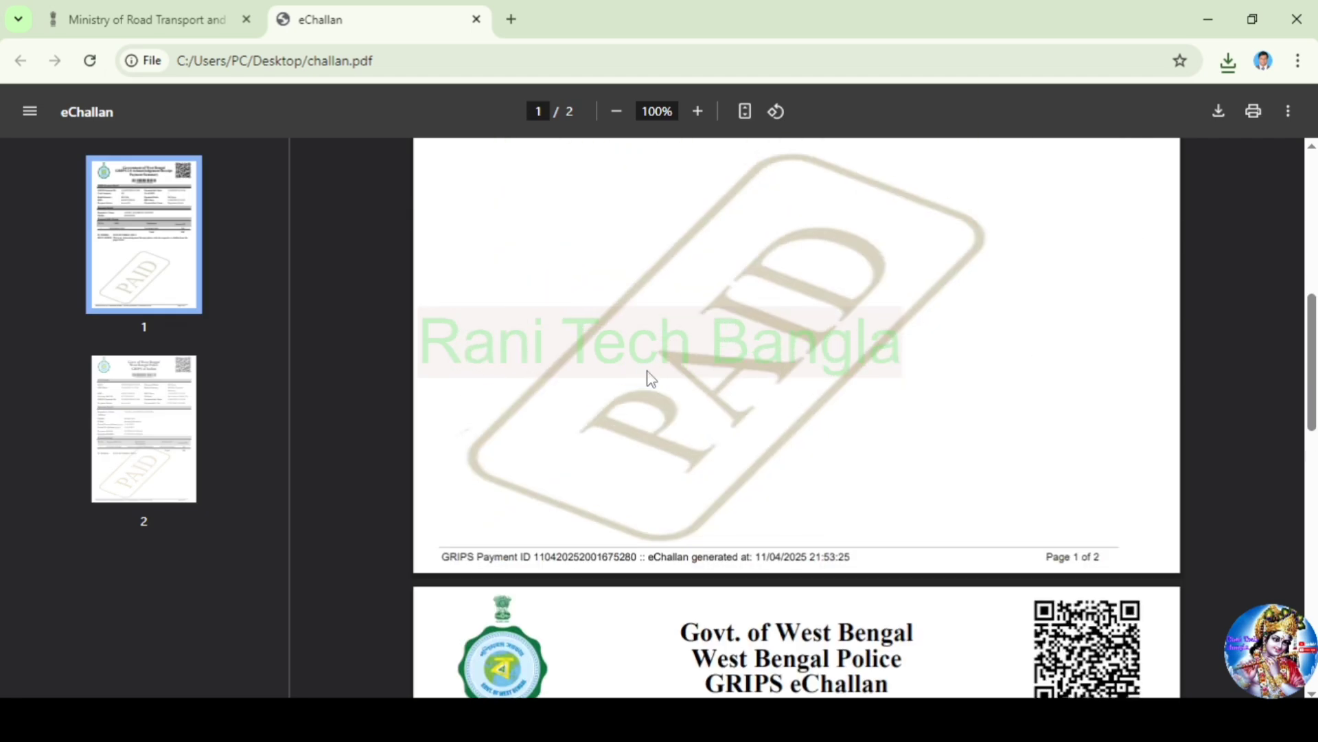
pyautogui.click(147, 19)
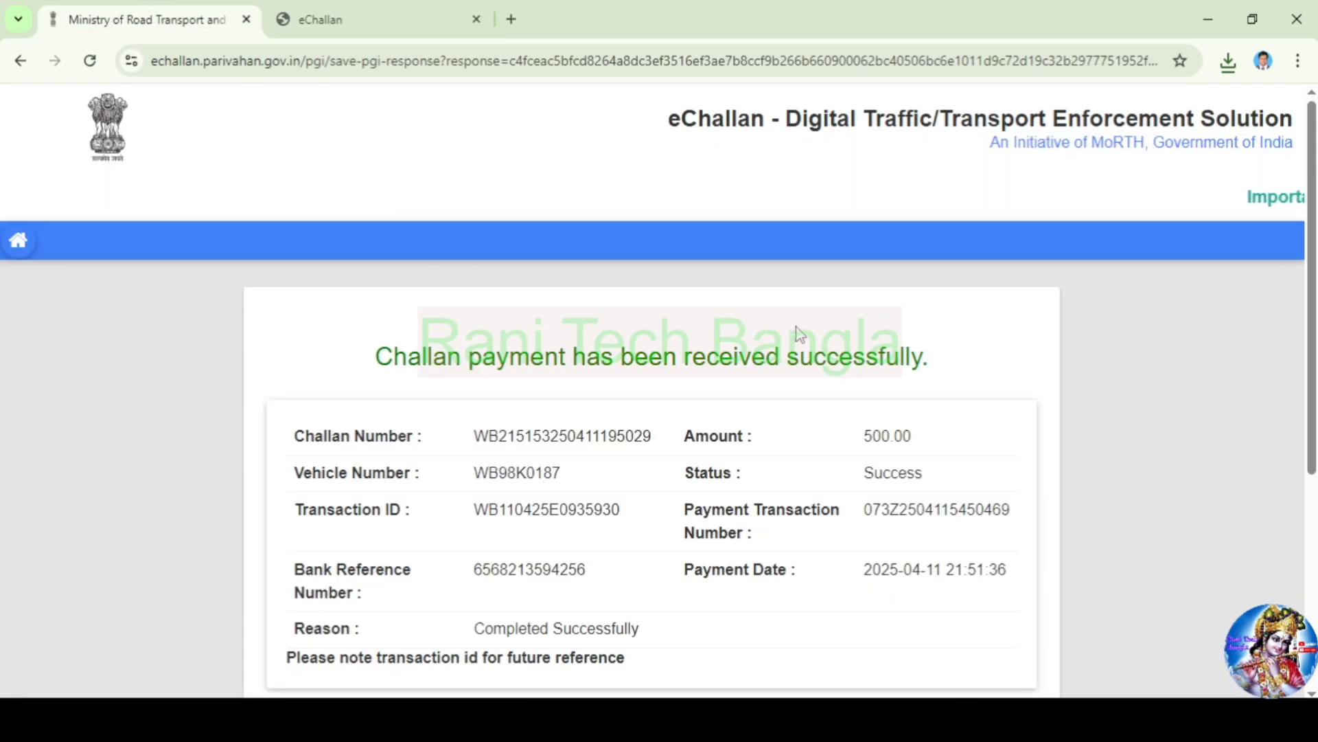
# Generate the printable eChallan receipt, previewed on 1 sheet in the print dialog
pyautogui.scroll(-5, 968, 364)
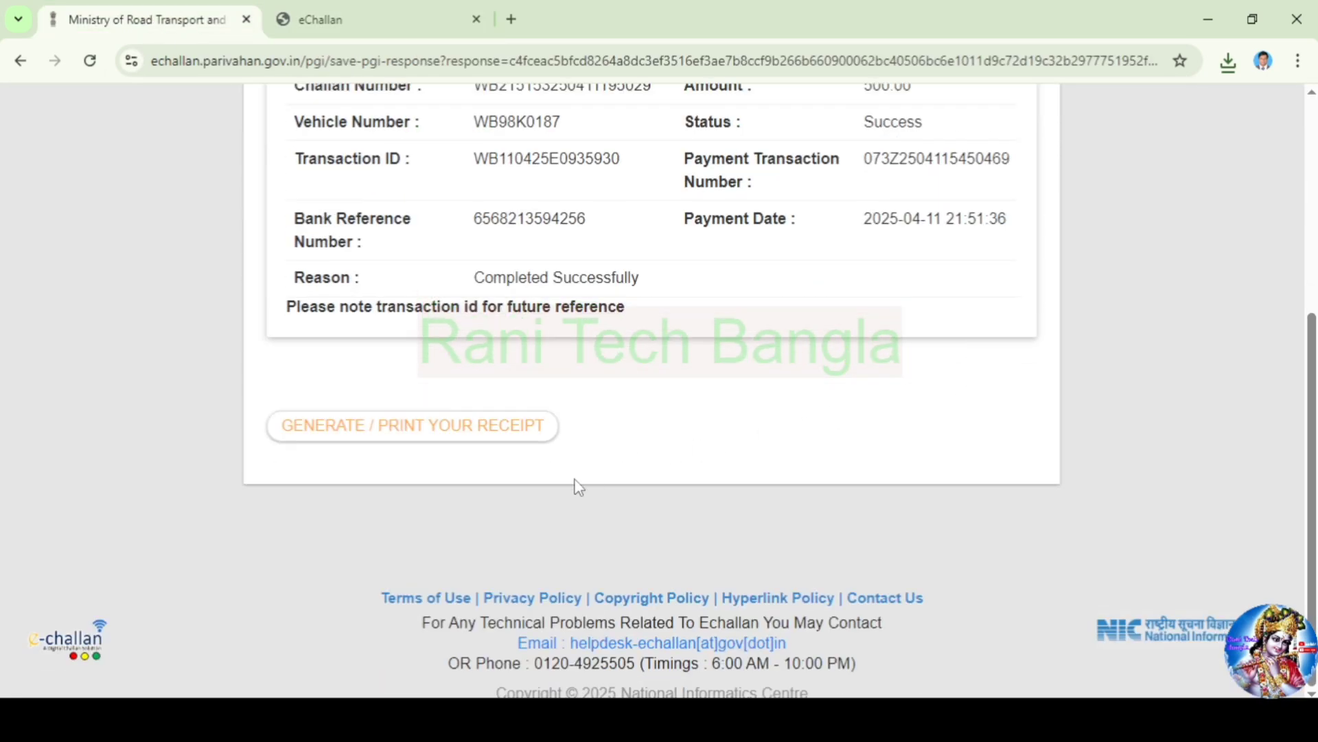
pyautogui.click(404, 439)
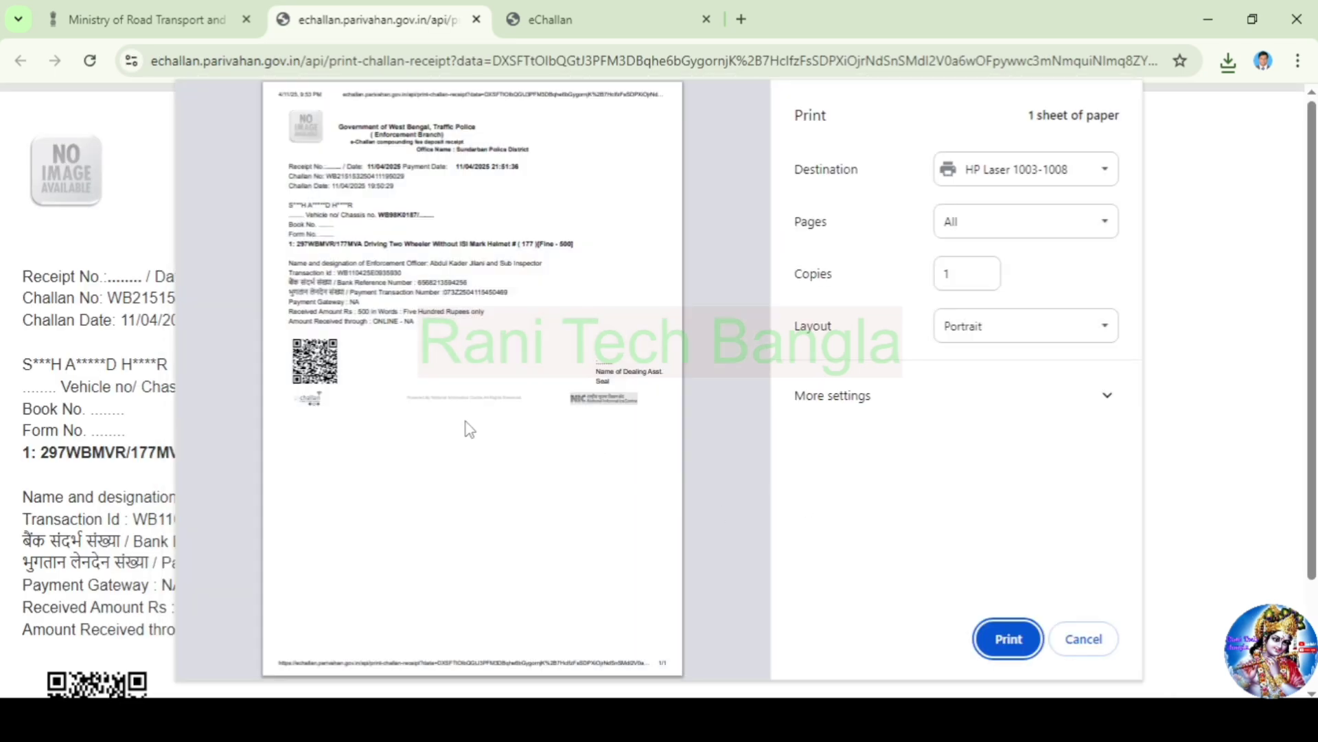
# Save the receipt as a portrait PDF with Save as PDF, then review the success page
pyautogui.click(1019, 335)
pyautogui.click(1019, 356)
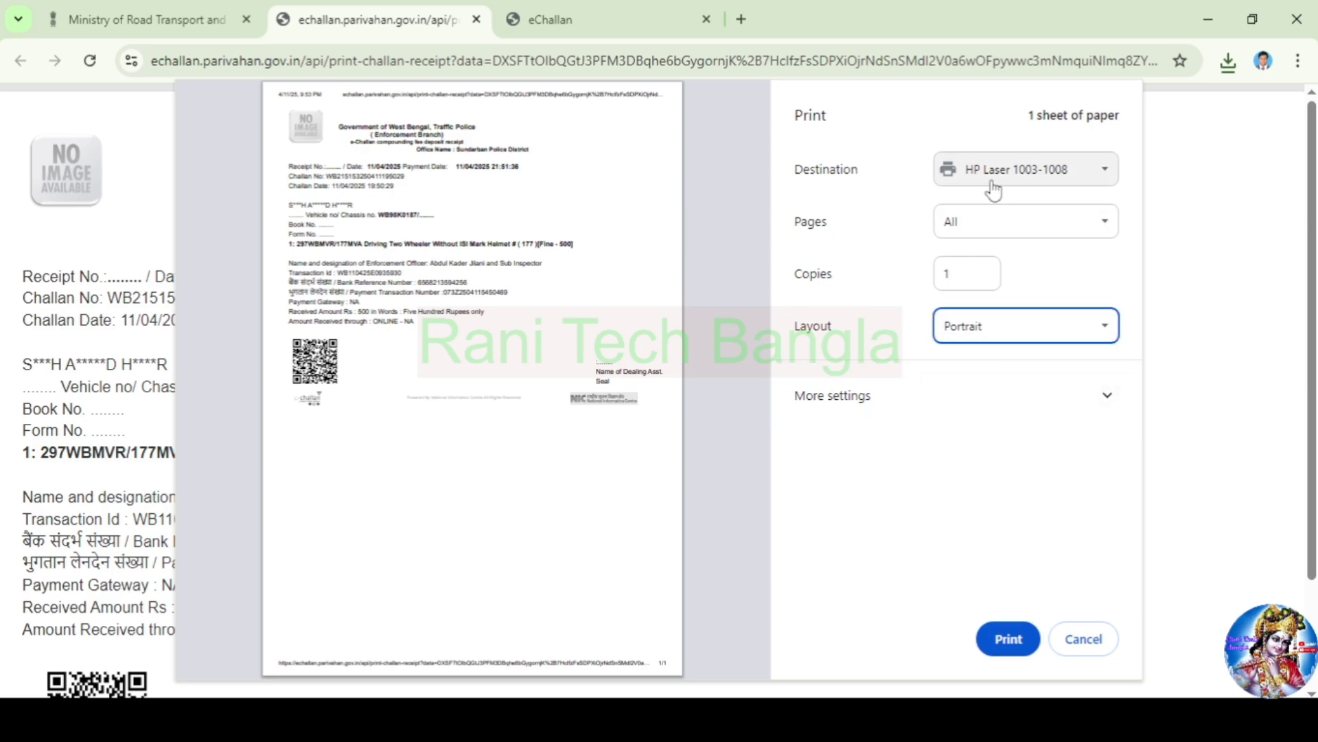
pyautogui.click(992, 180)
pyautogui.click(999, 221)
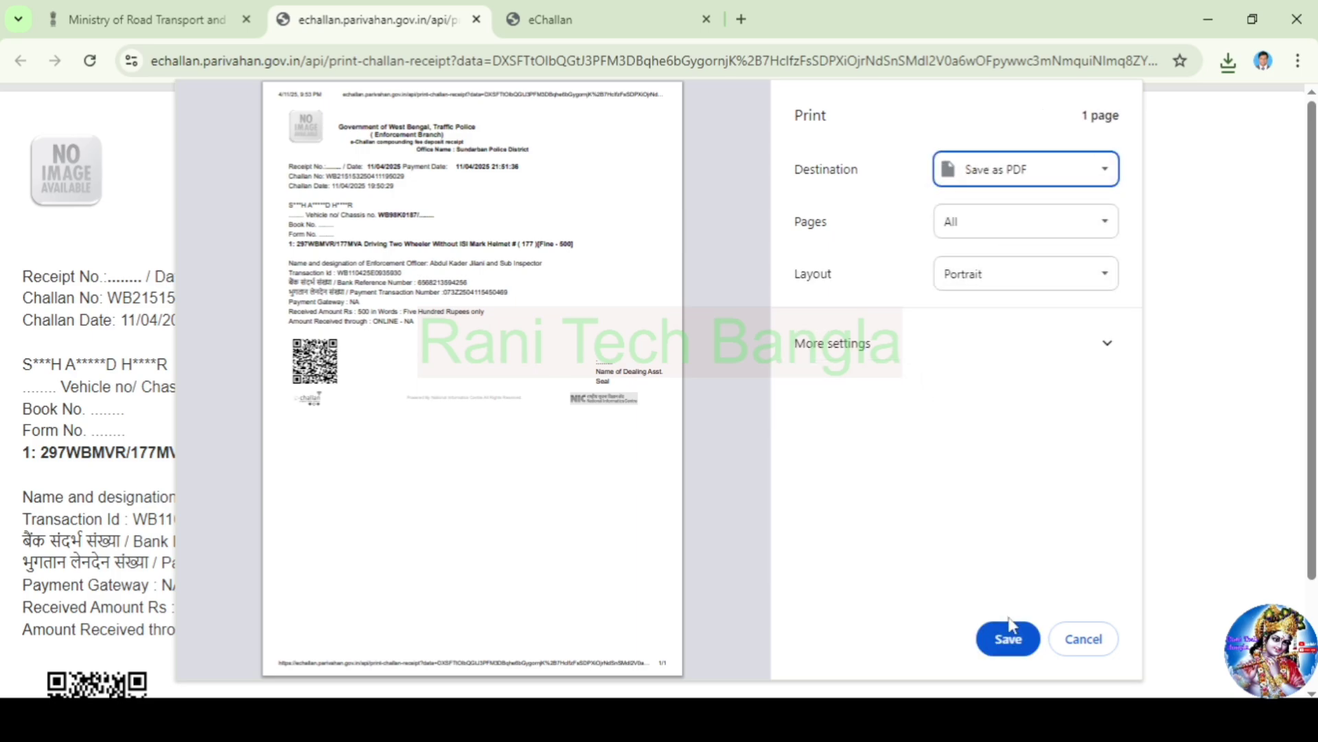
pyautogui.click(1010, 639)
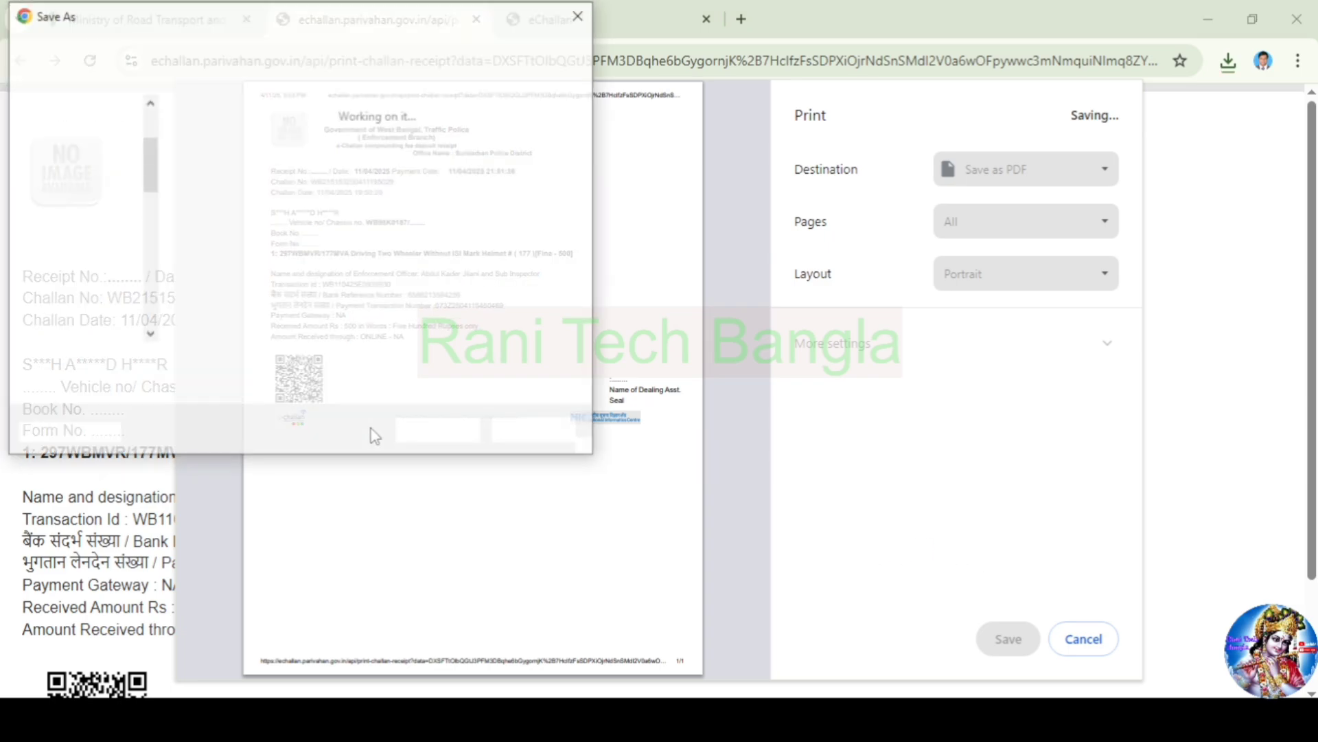
pyautogui.click(439, 431)
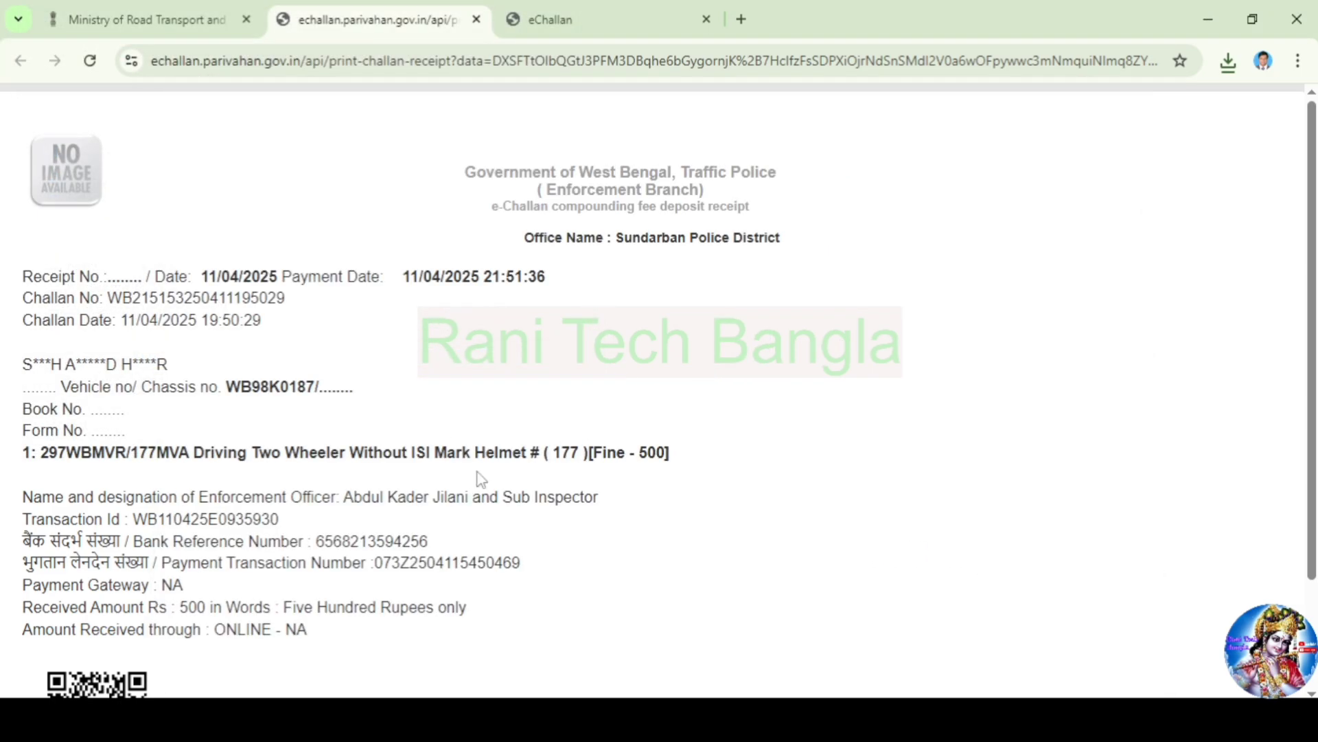
pyautogui.scroll(-2, 480, 479)
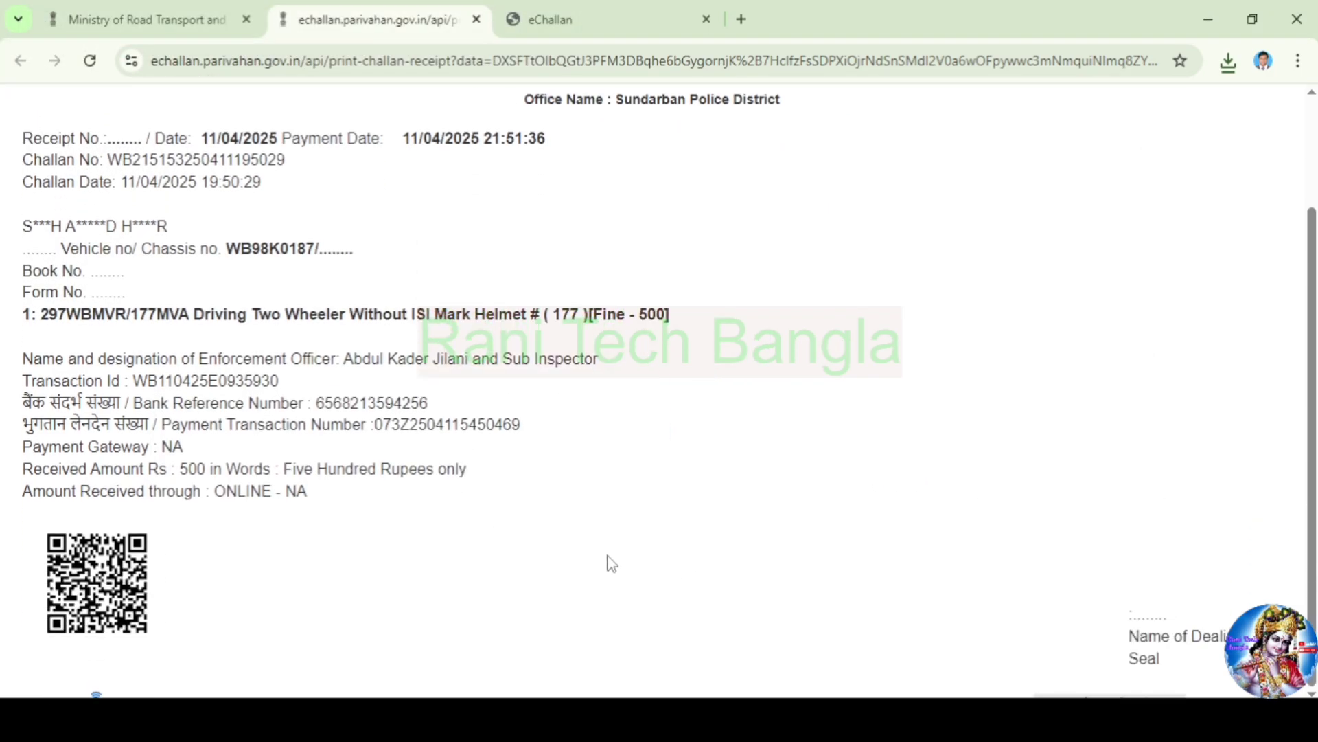
pyautogui.scroll(2, 604, 557)
# Go back from the payment confirmation page to the eChallan home page and begin typing a new challan number under Challan Details
pyautogui.click(165, 20)
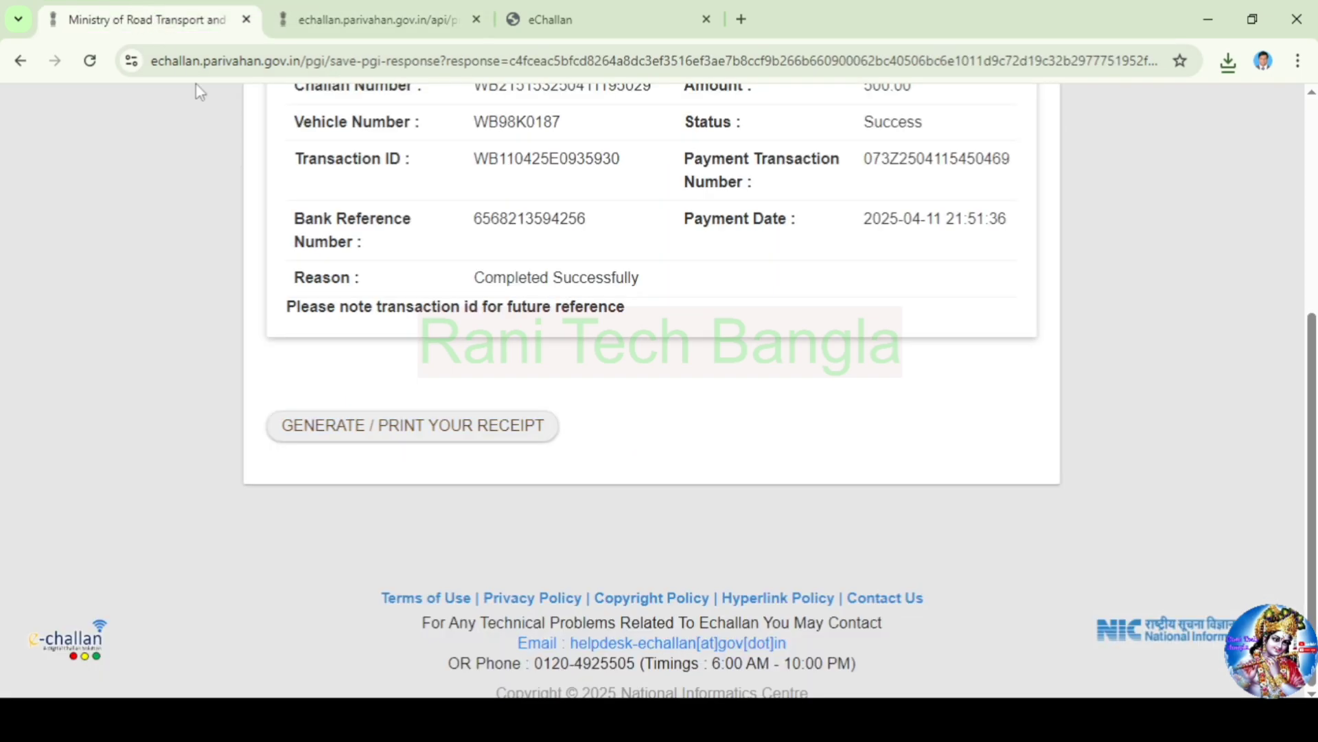
pyautogui.scroll(5, 681, 464)
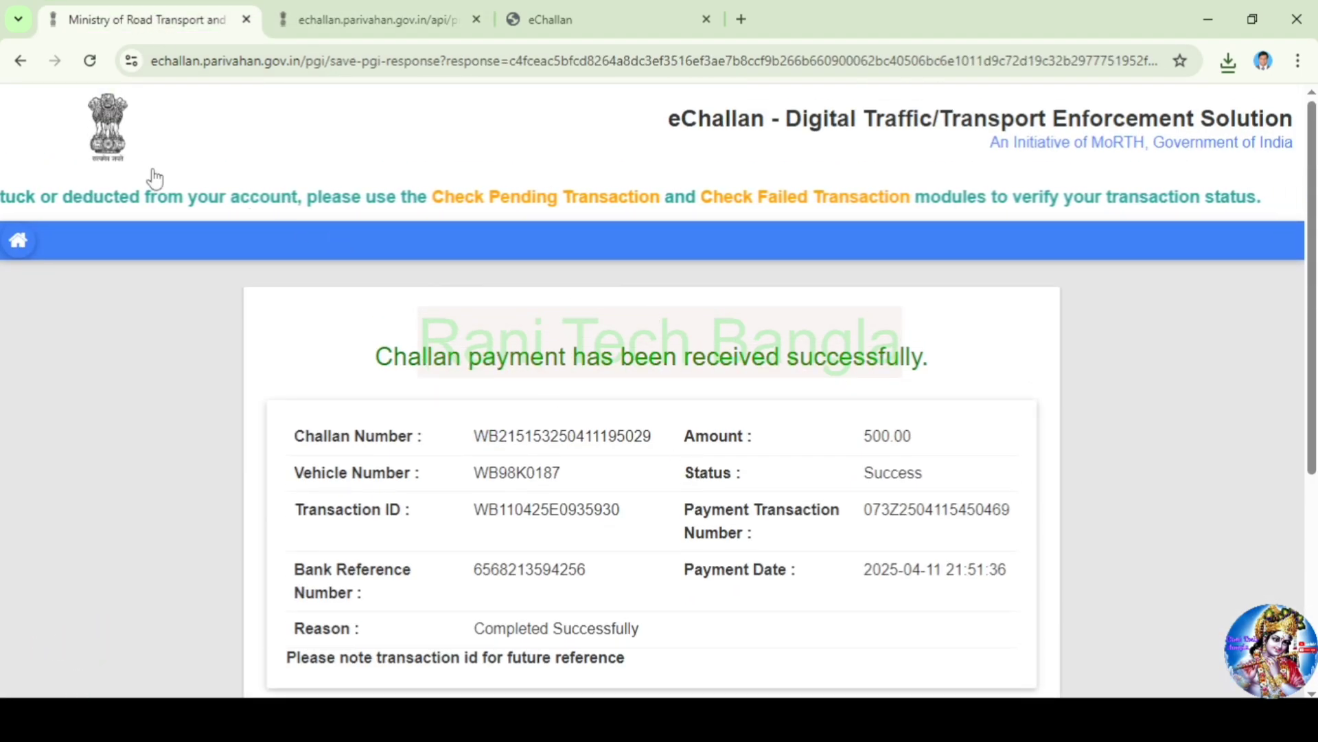
pyautogui.click(17, 246)
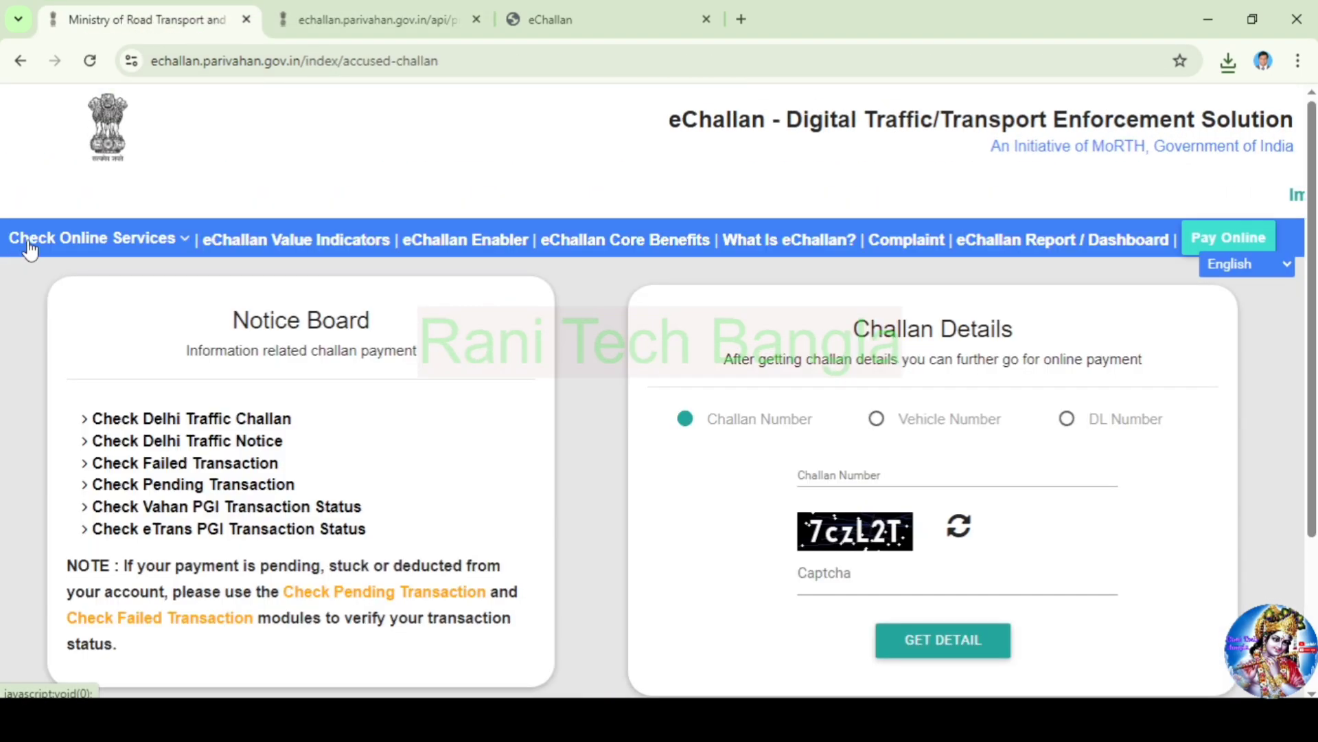
pyautogui.click(900, 471)
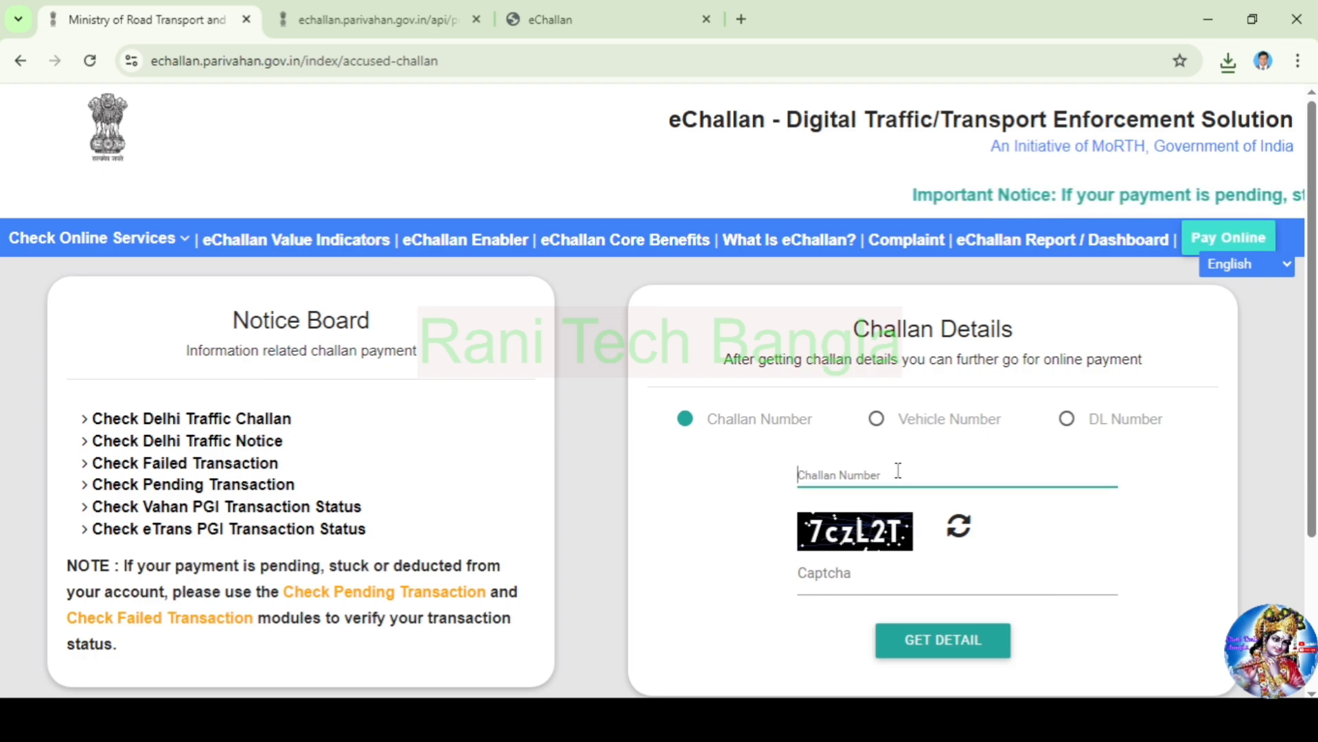
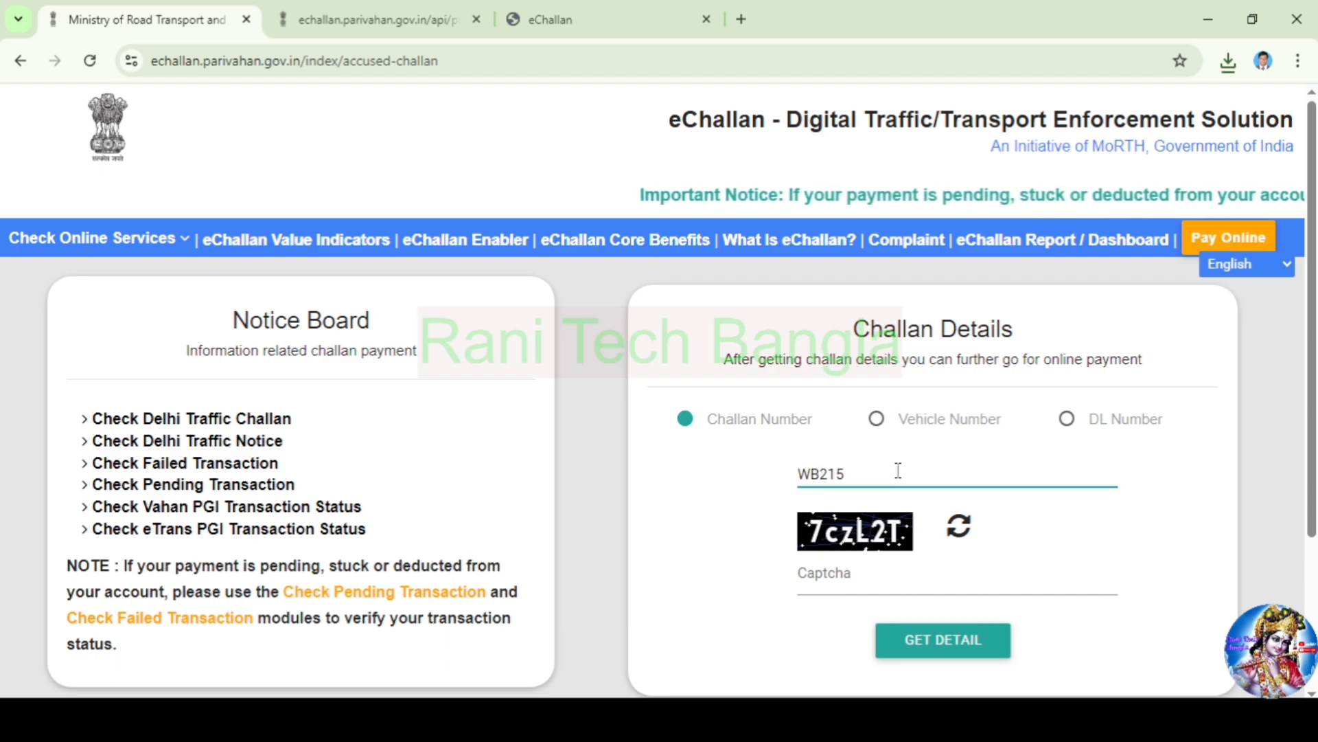